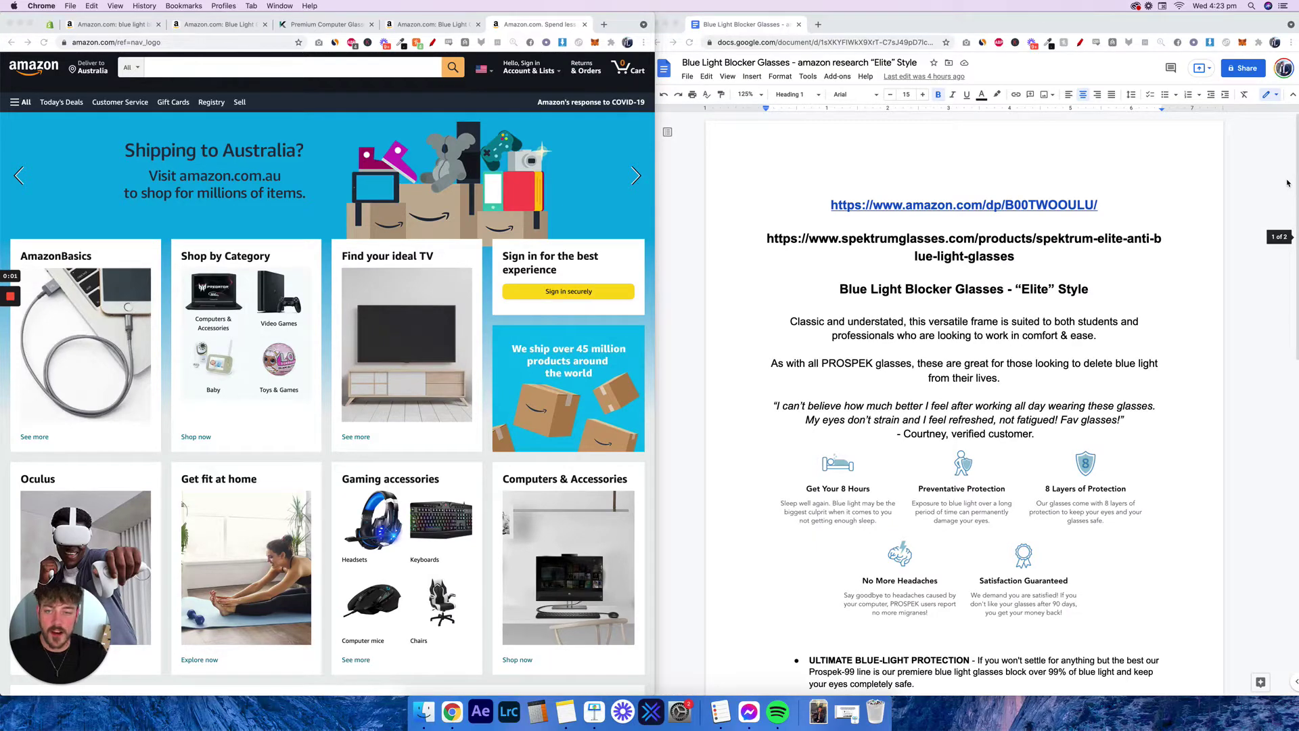
Review the Spektrum Elite product page and bring up the Amazon listing for the PROSPEK ELITE glasses.
click(1022, 238)
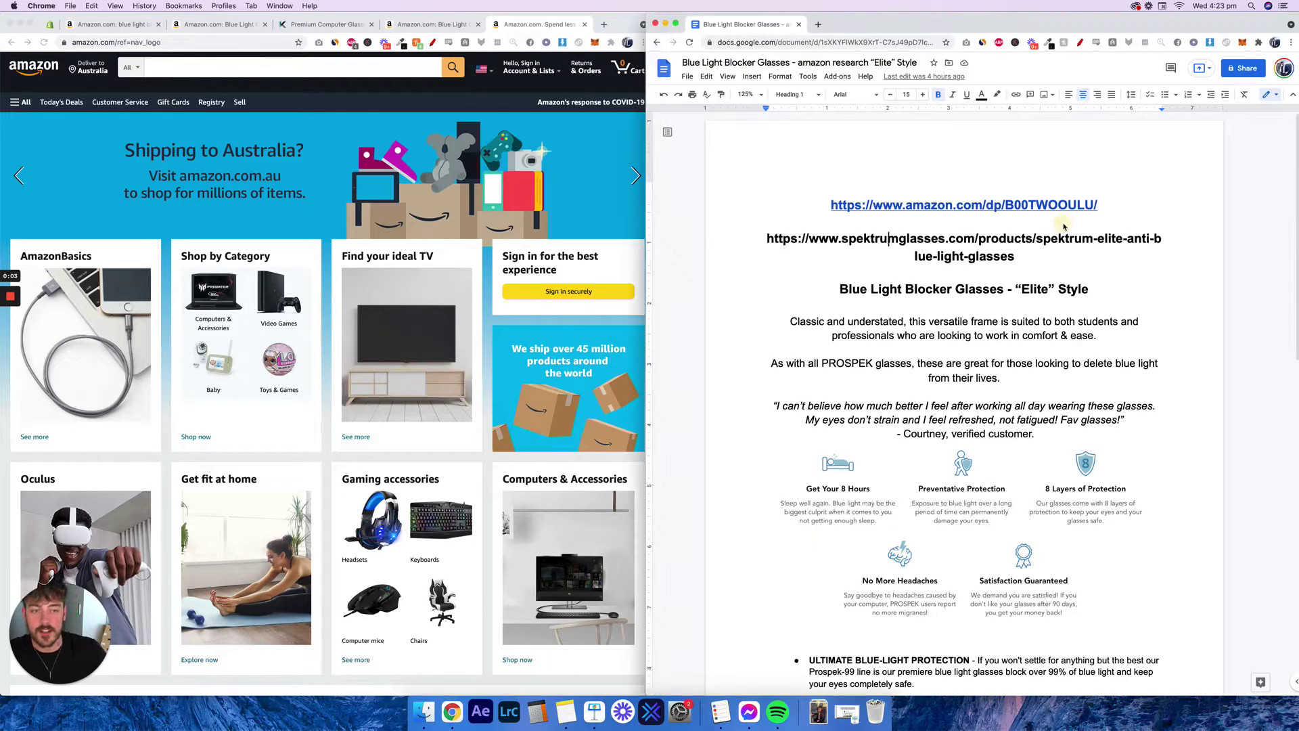
click(341, 90)
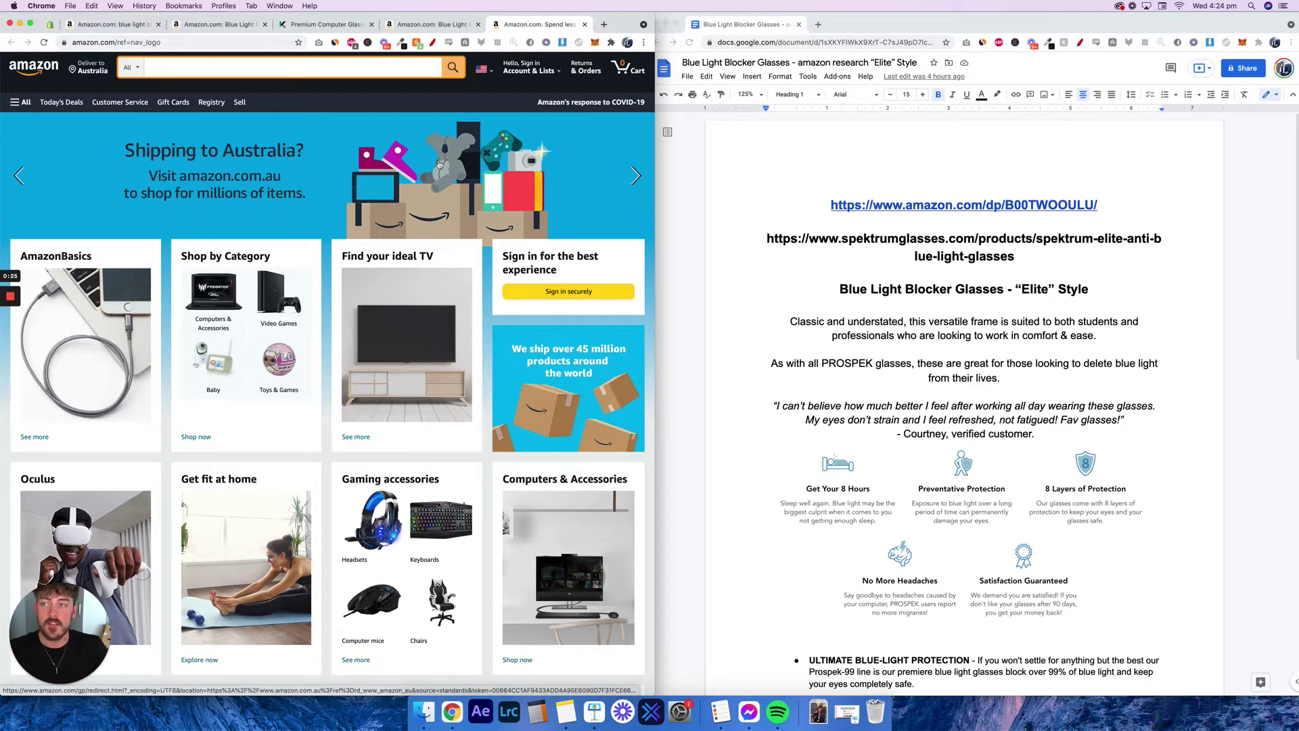
click(323, 24)
scroll(405, 169, up, 10)
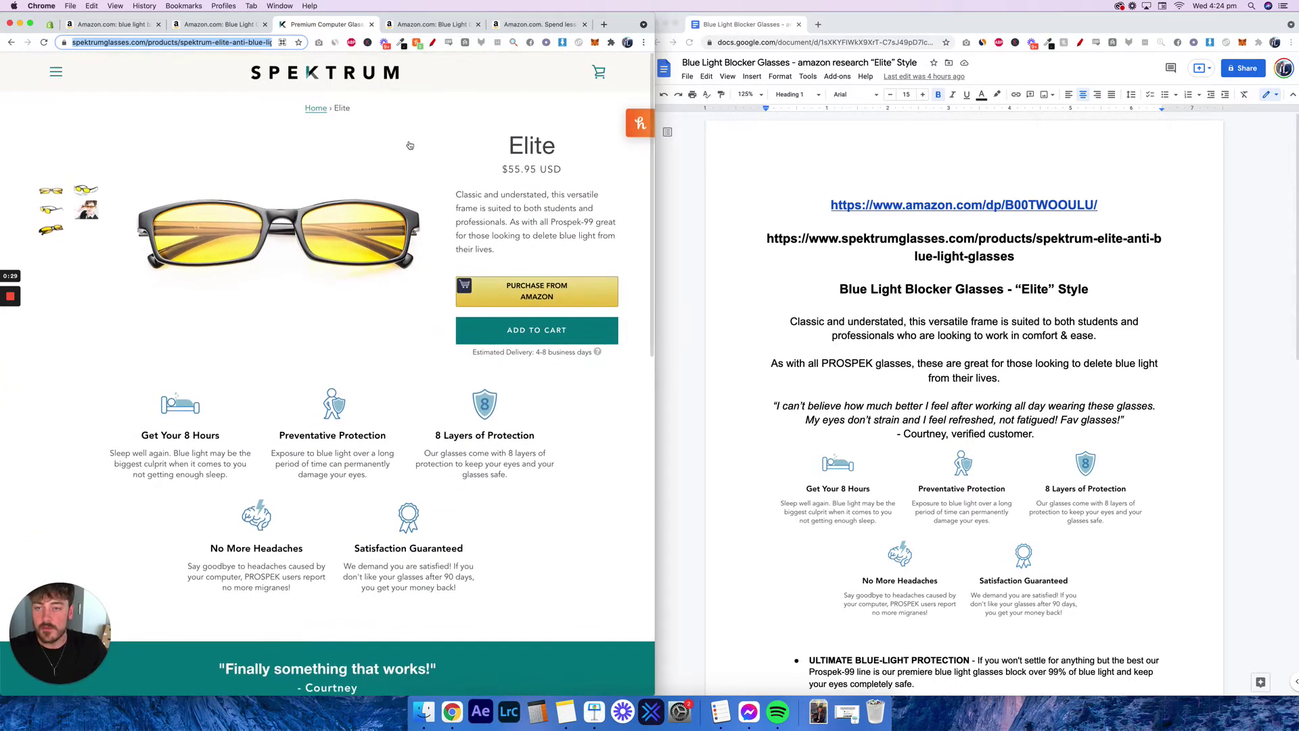
click(546, 165)
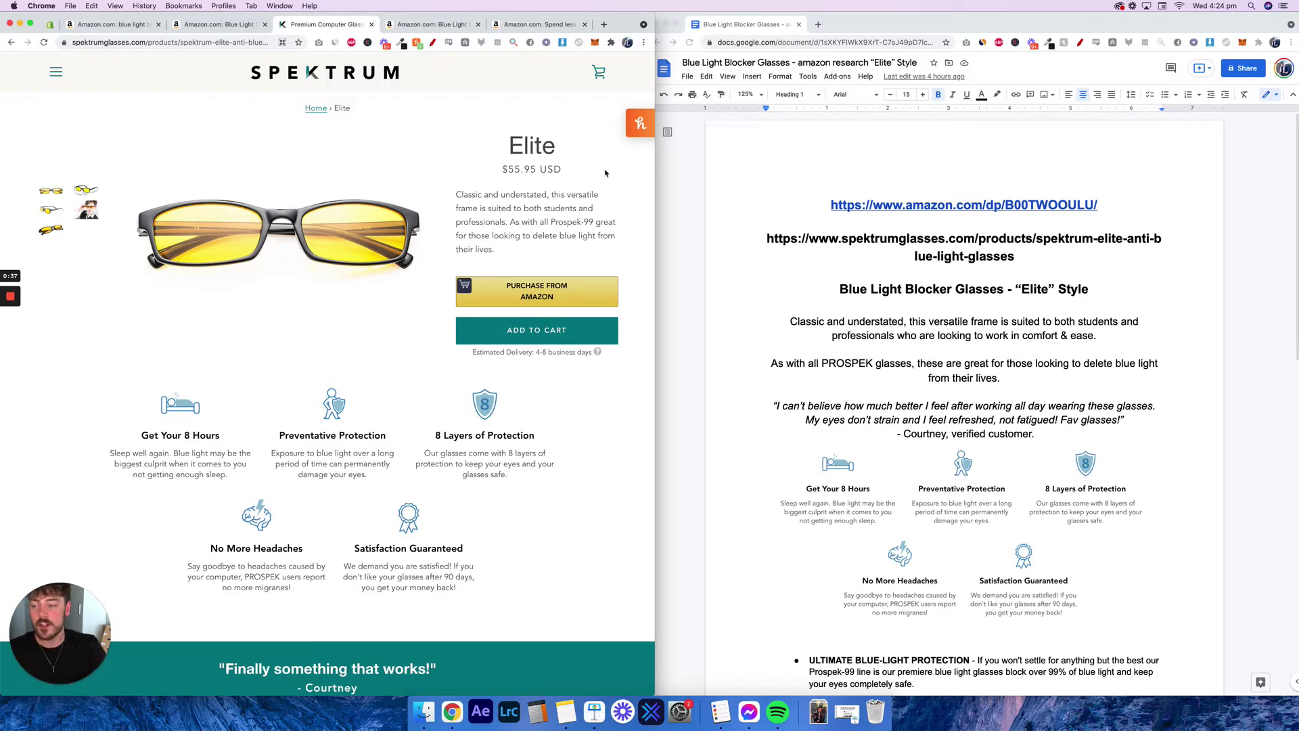
click(200, 26)
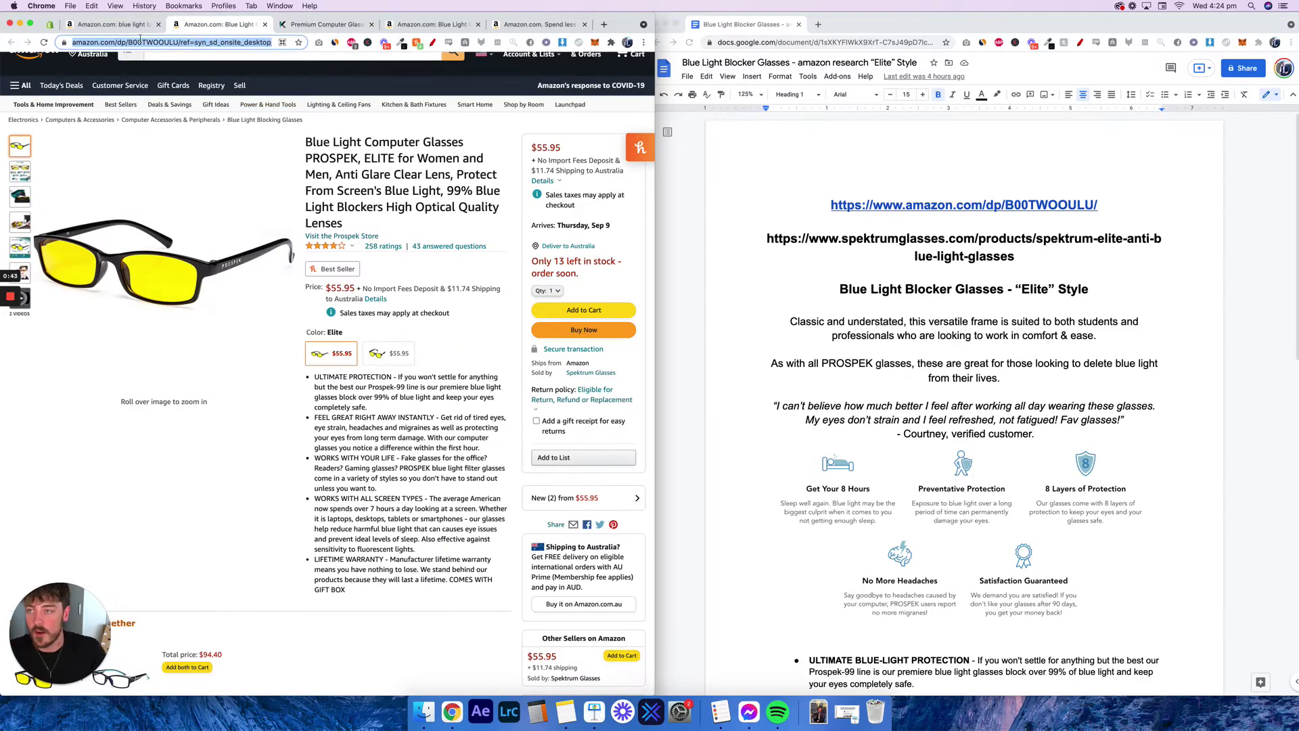
Return to the Amazon results for "blue light blocking glasses" and sort them by Featured.
click(112, 25)
scroll(236, 202, up, 3)
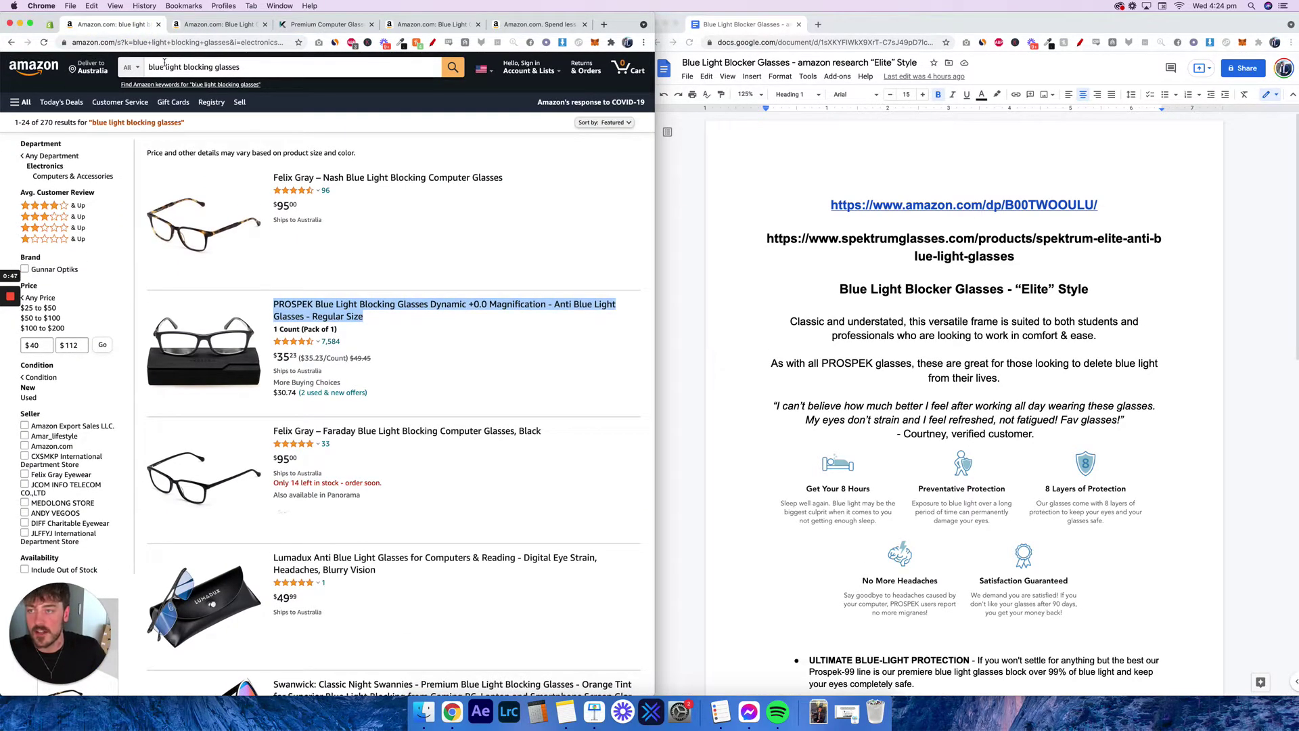
click(256, 68)
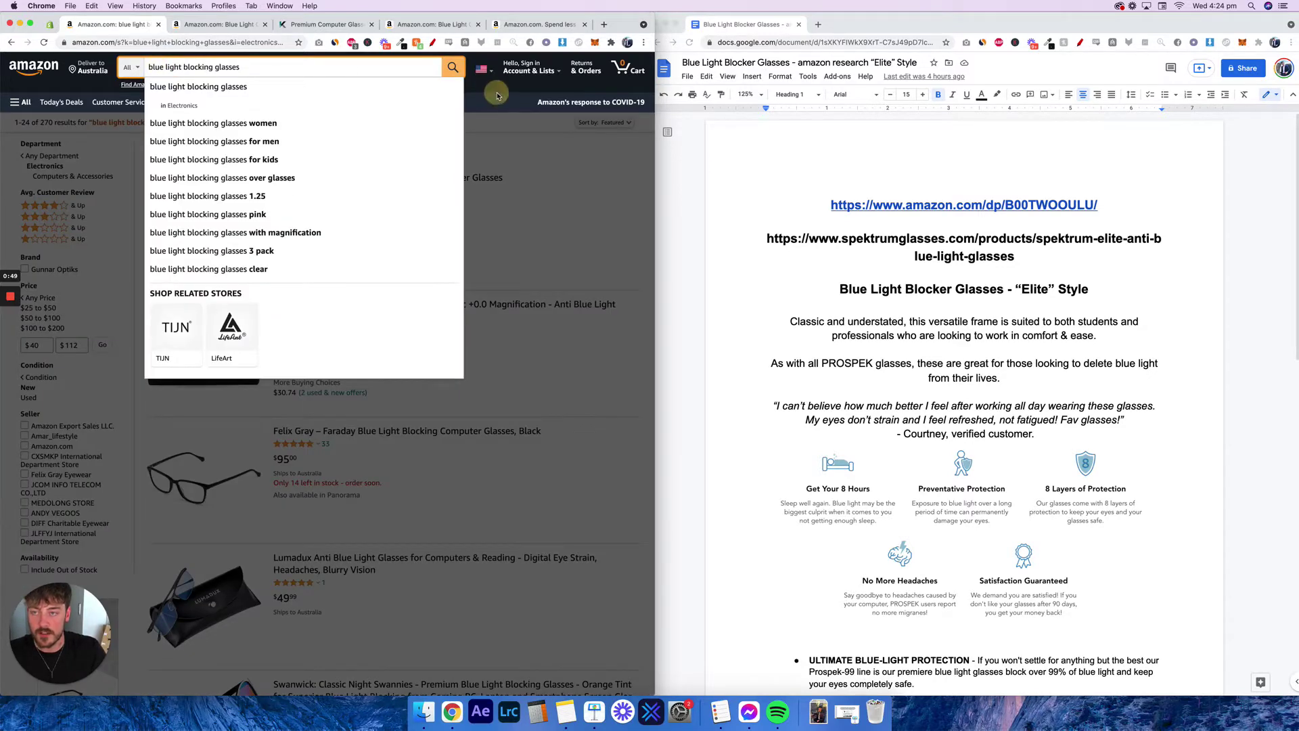
click(496, 96)
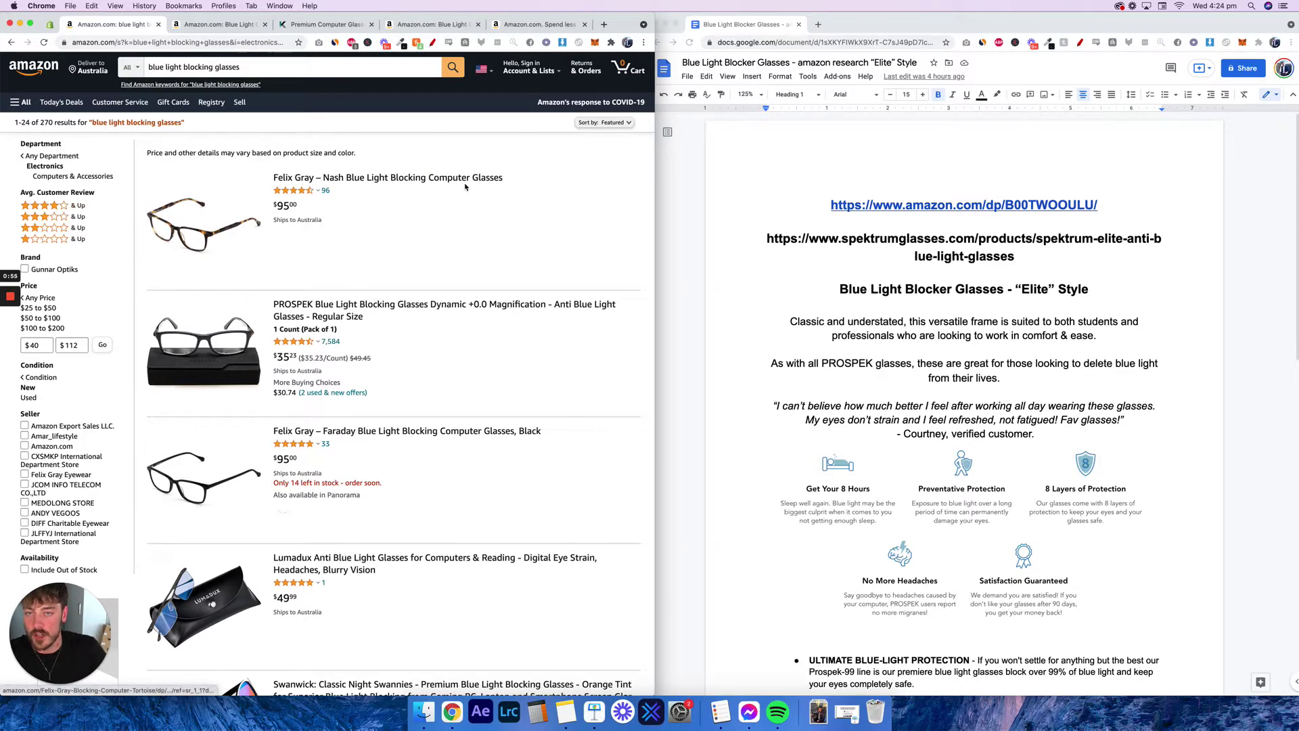
click(604, 122)
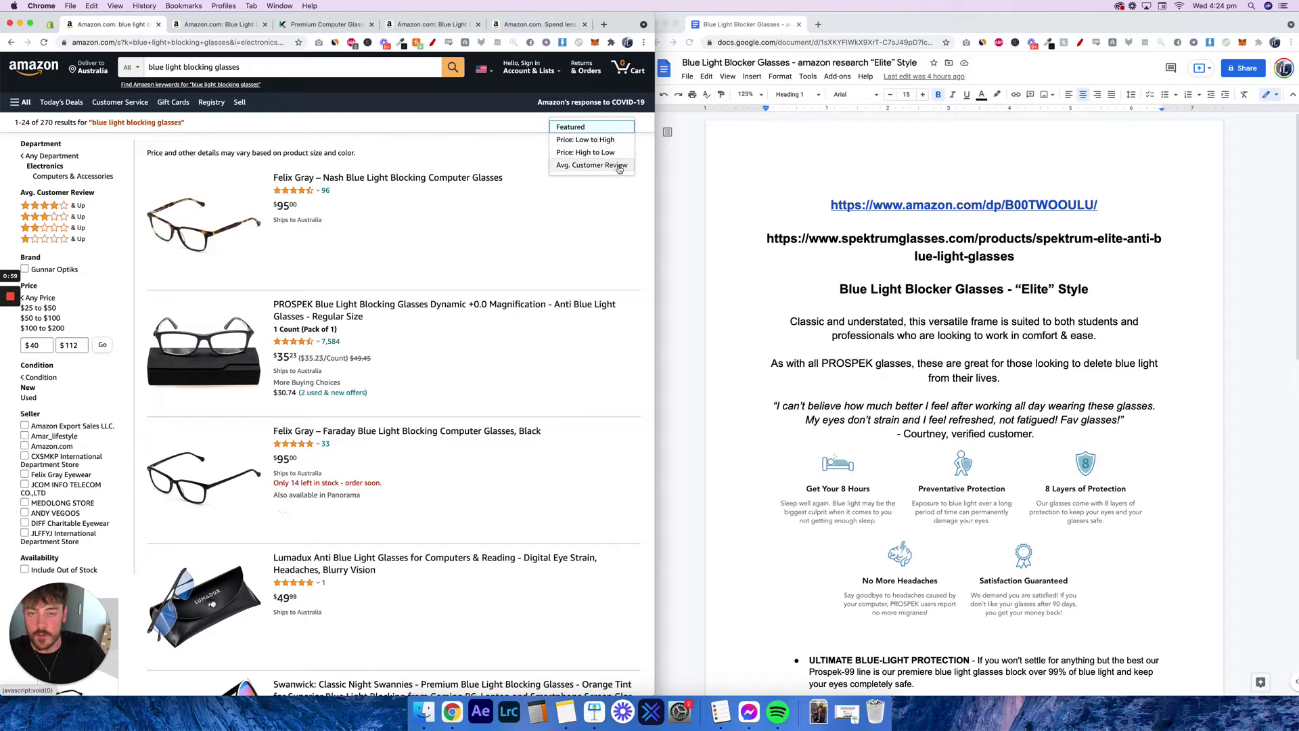
click(571, 130)
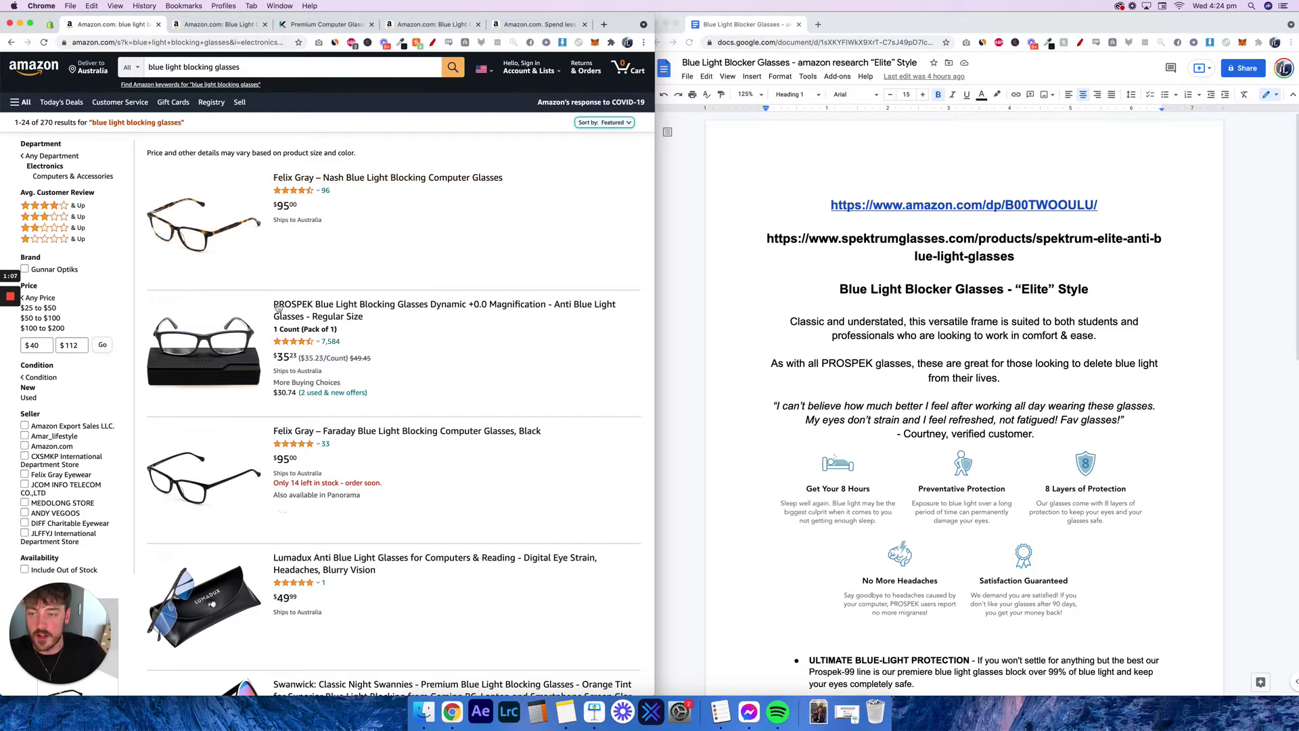
Filter the glasses results to 4 stars & up with the condition set to New.
click(72, 206)
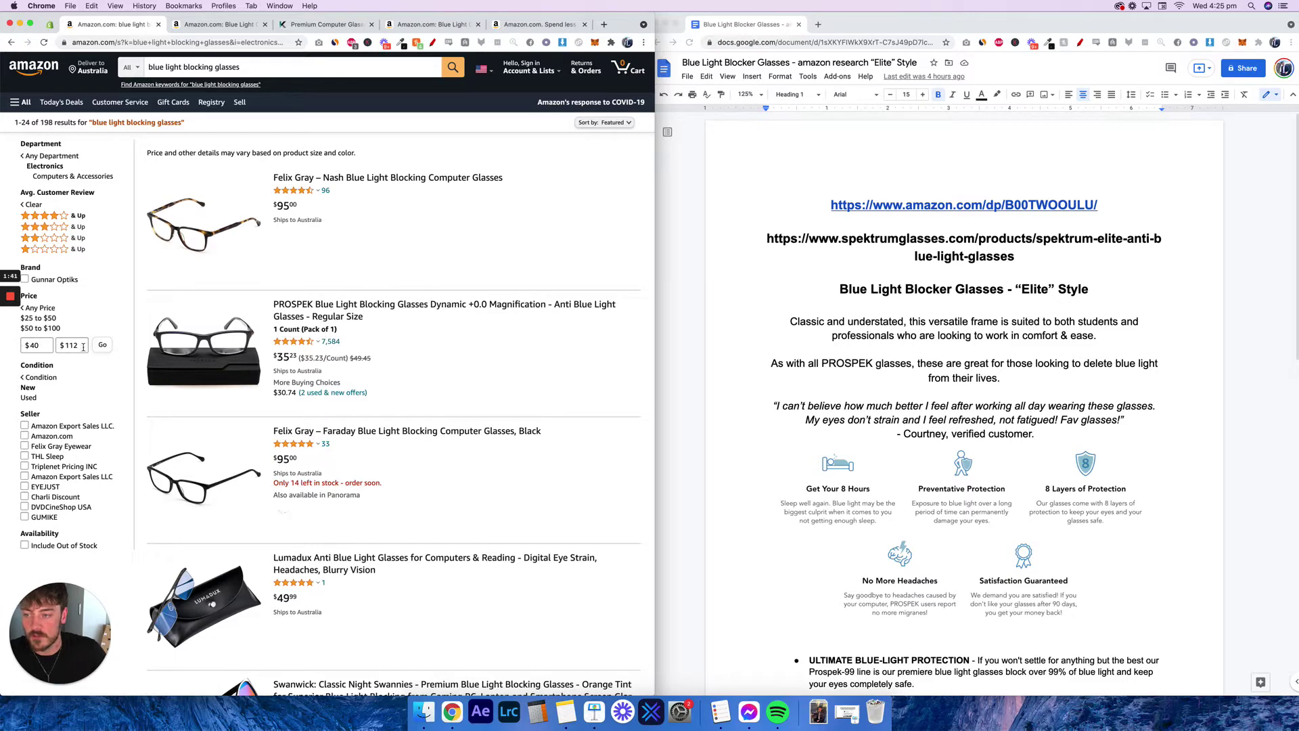
click(30, 398)
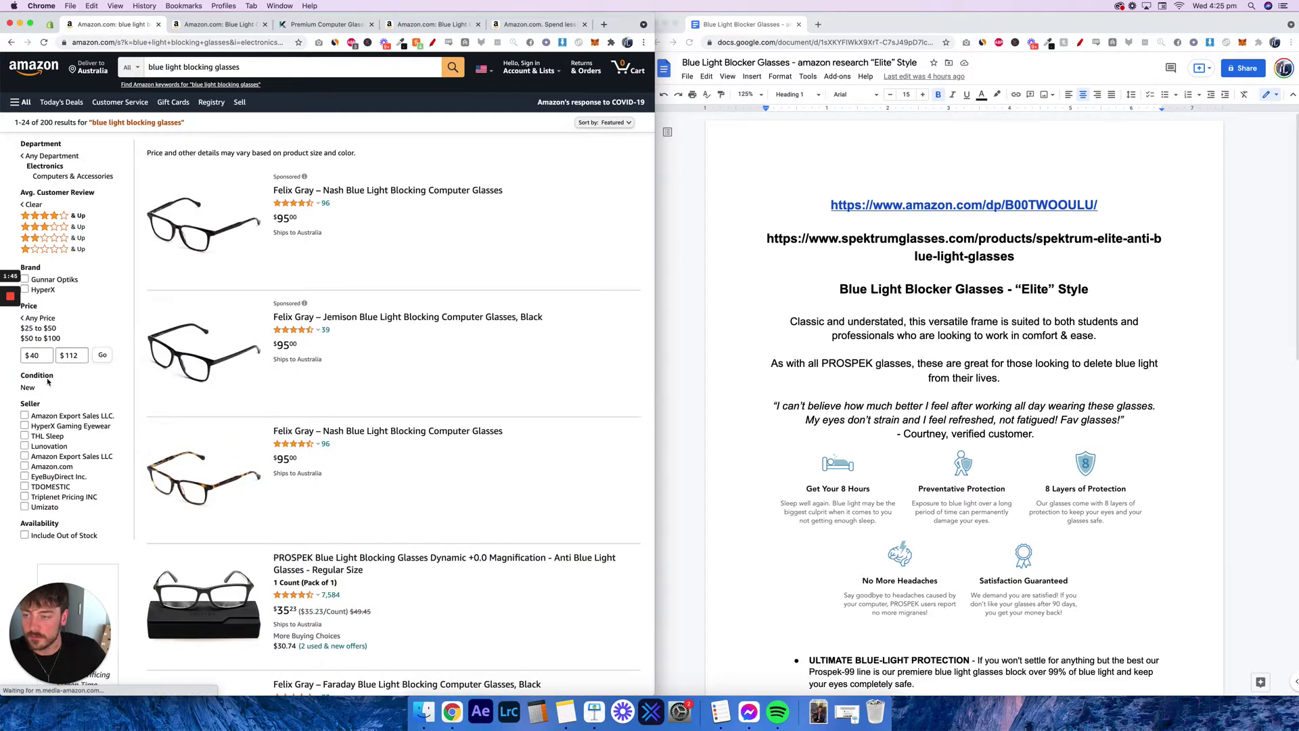
click(30, 385)
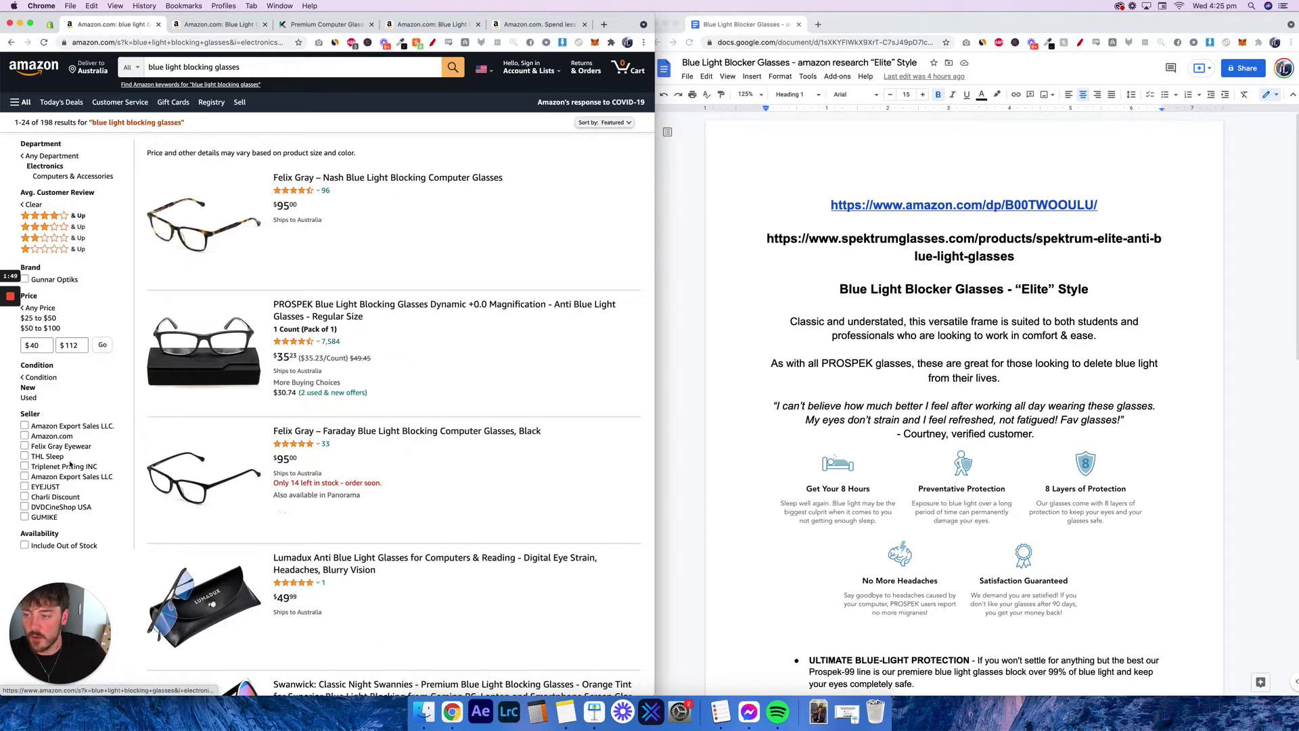
scroll(70, 445, down, 1)
scroll(392, 265, up, 1)
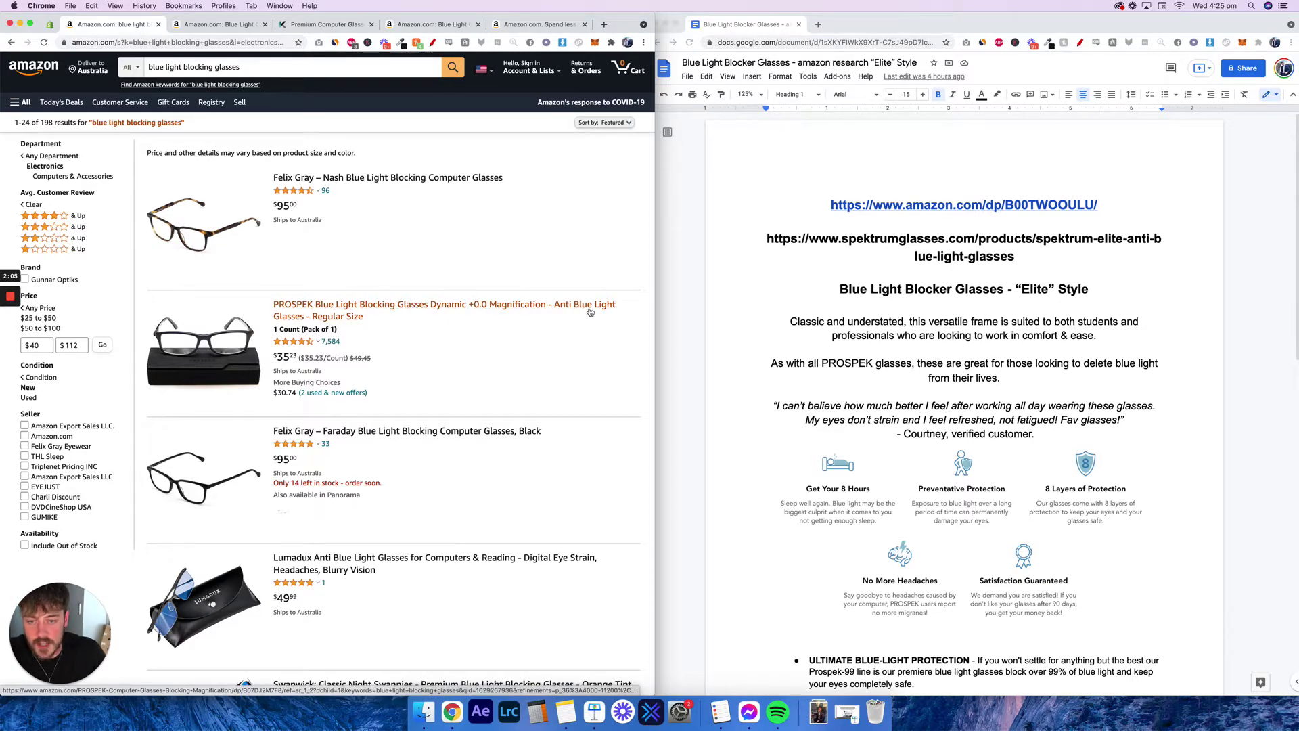
Open the PROSPEK Dynamic +0.0 Magnification glasses listing in a new tab and switch to it.
mouse_move(330, 341)
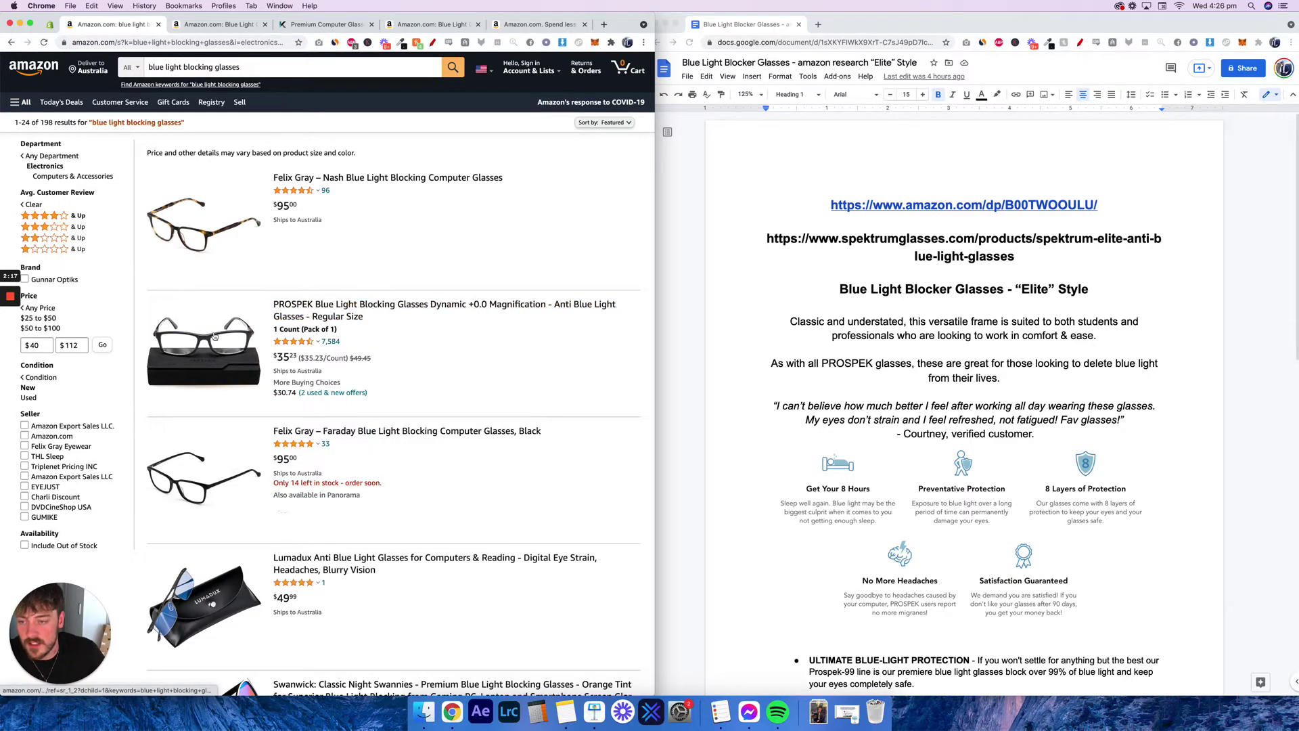
right_click(311, 312)
click(345, 315)
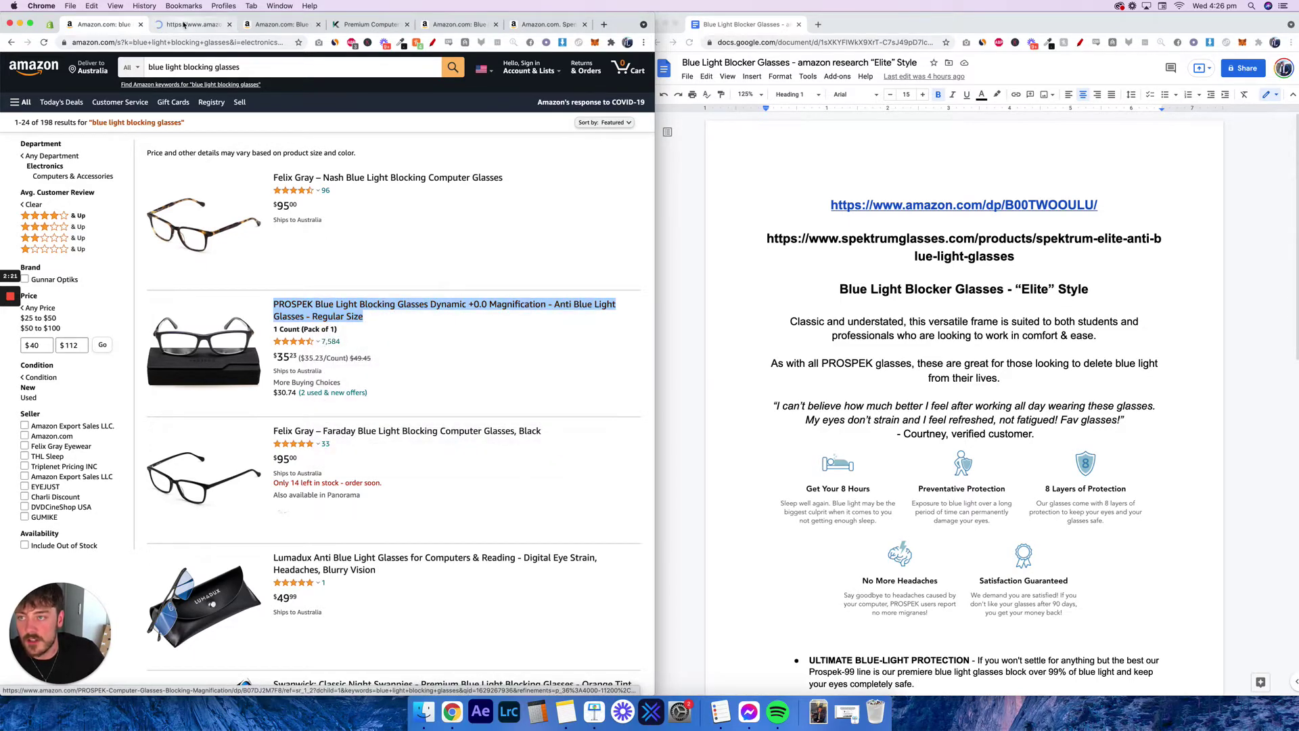
click(179, 24)
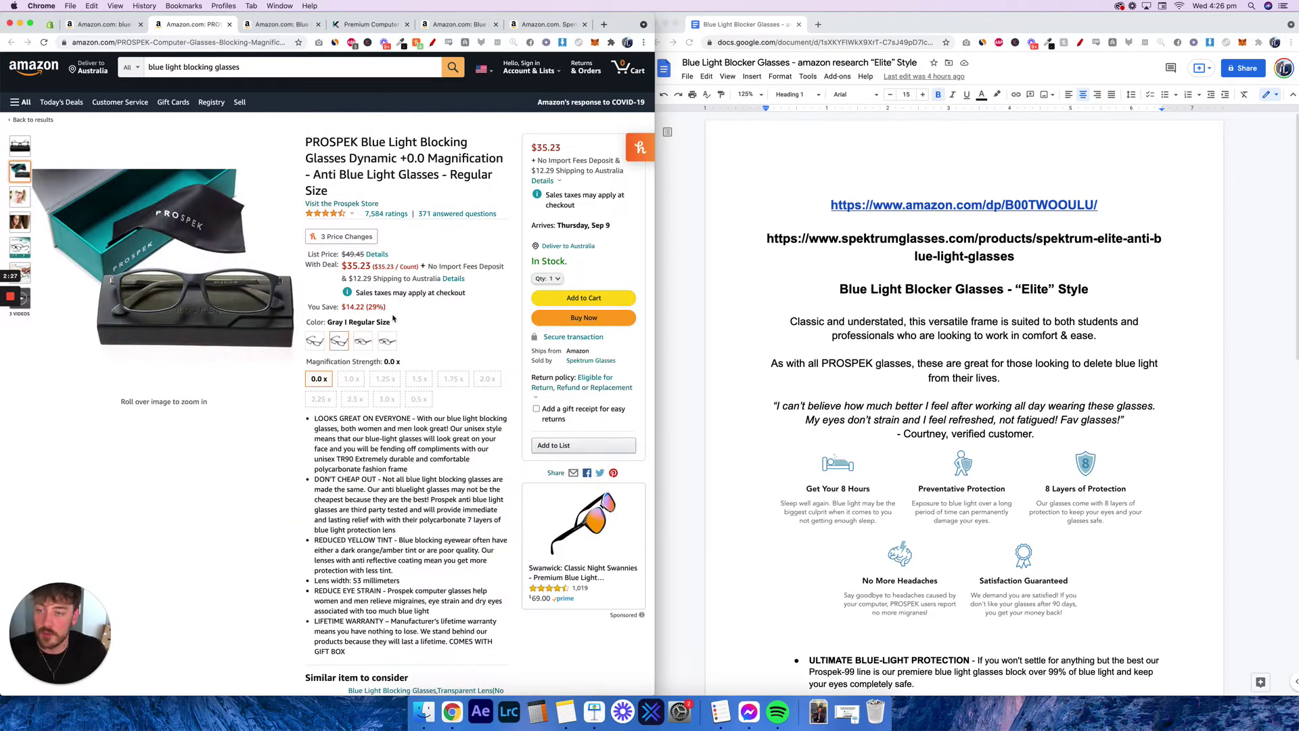
Look through the frame variants of the PROSPEK listing and choose Gray | Large Size.
click(362, 341)
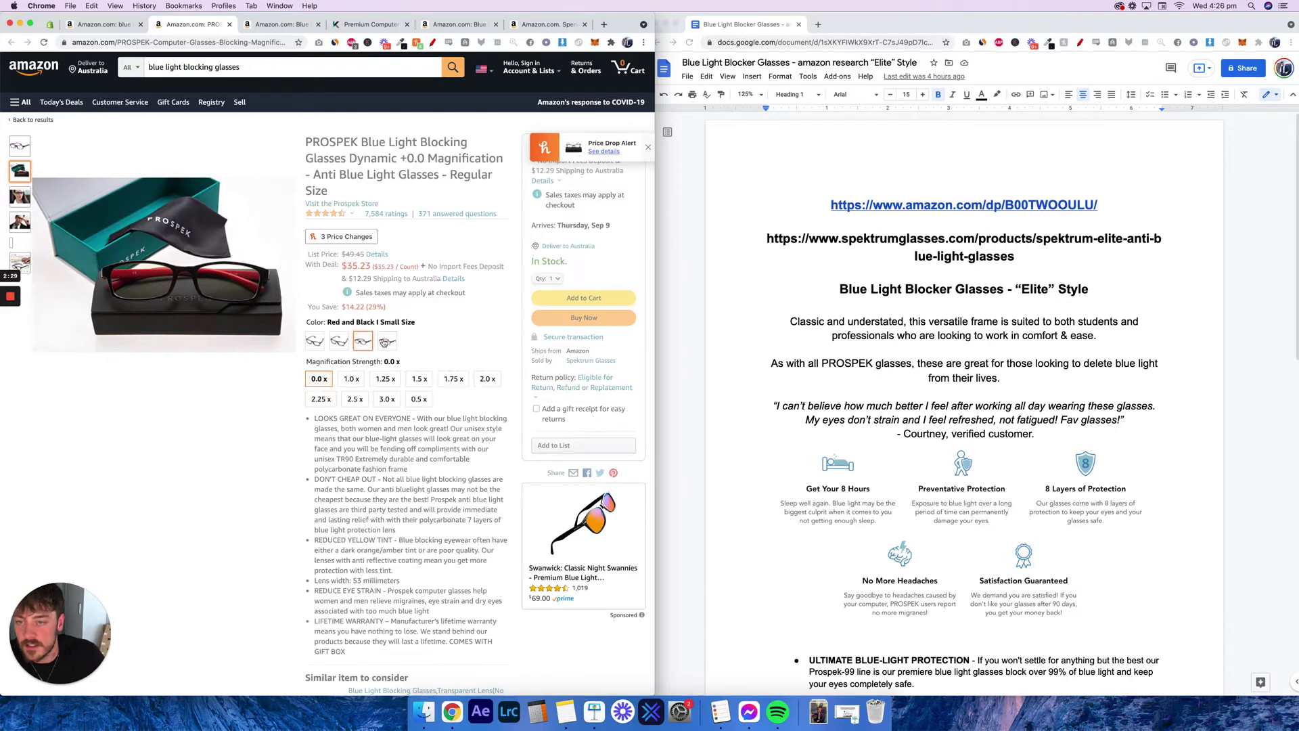
click(383, 376)
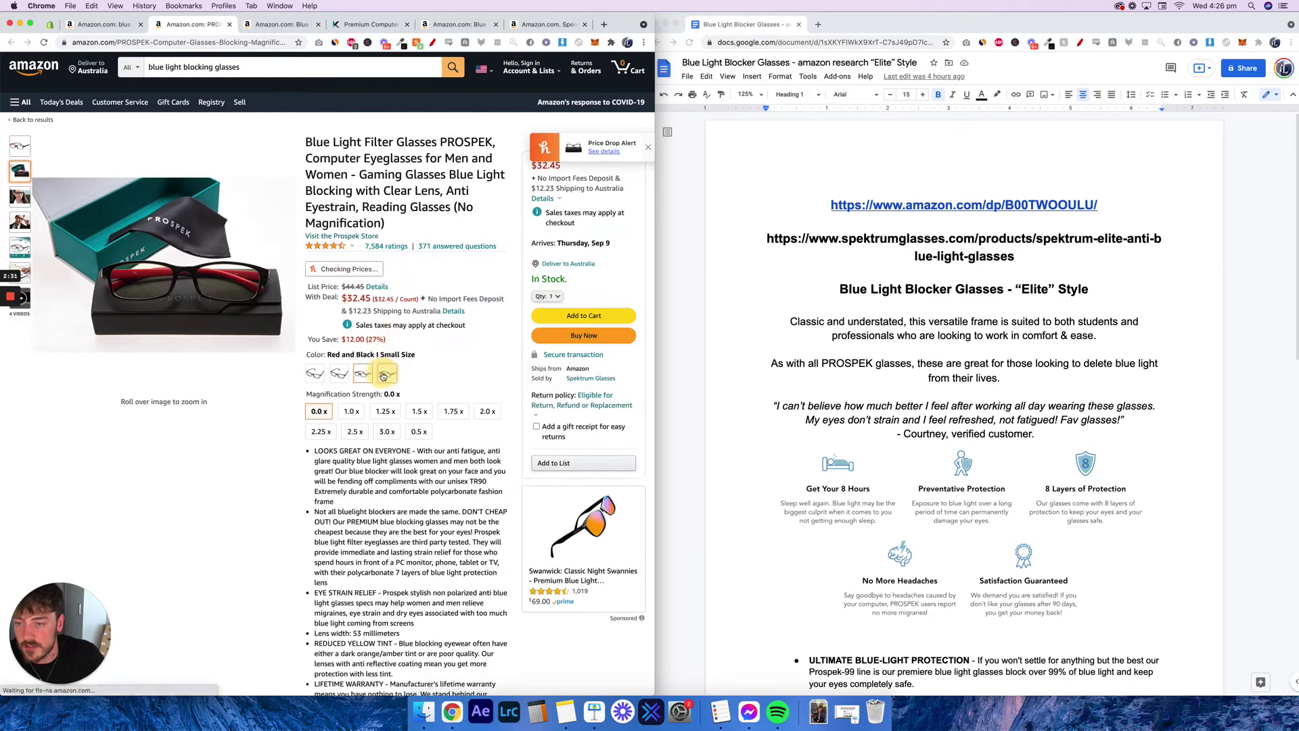
click(315, 372)
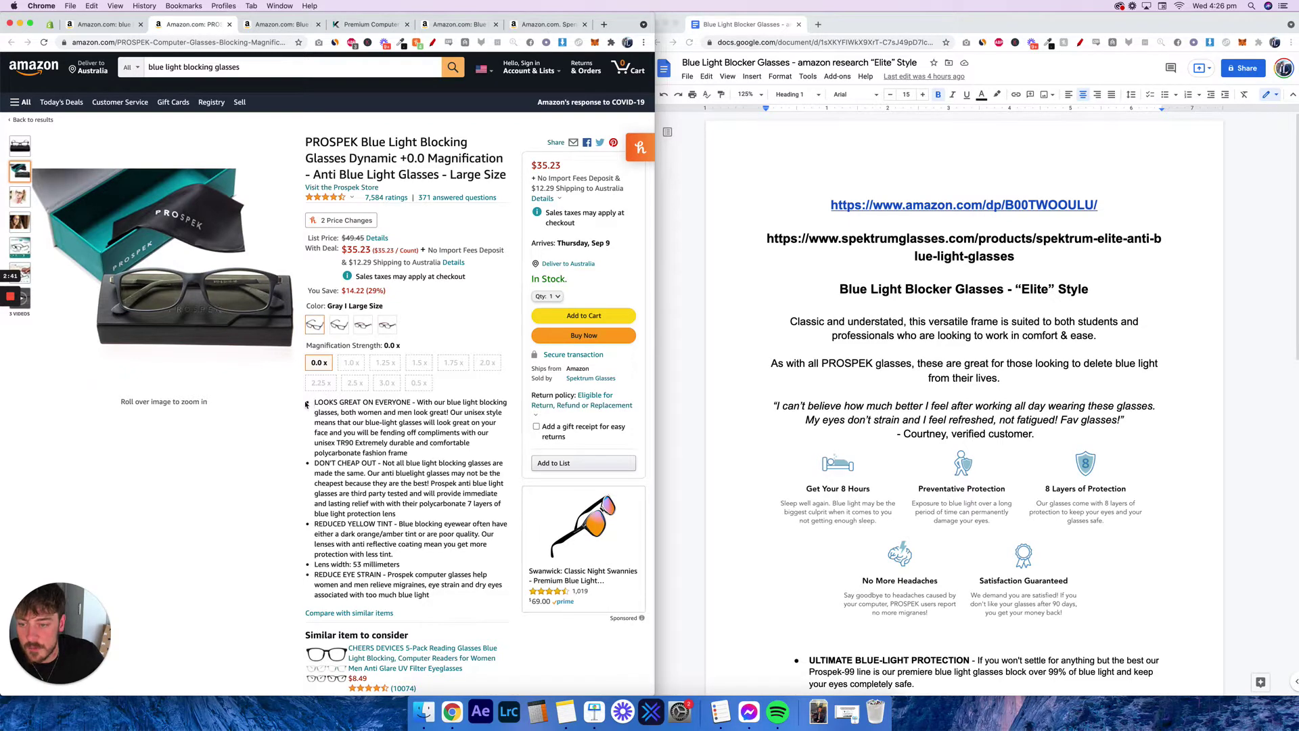
Examine the feature bullet points of the PROSPEK Dynamic listing and preview its first product image.
drag(305, 405, 455, 596)
click(454, 596)
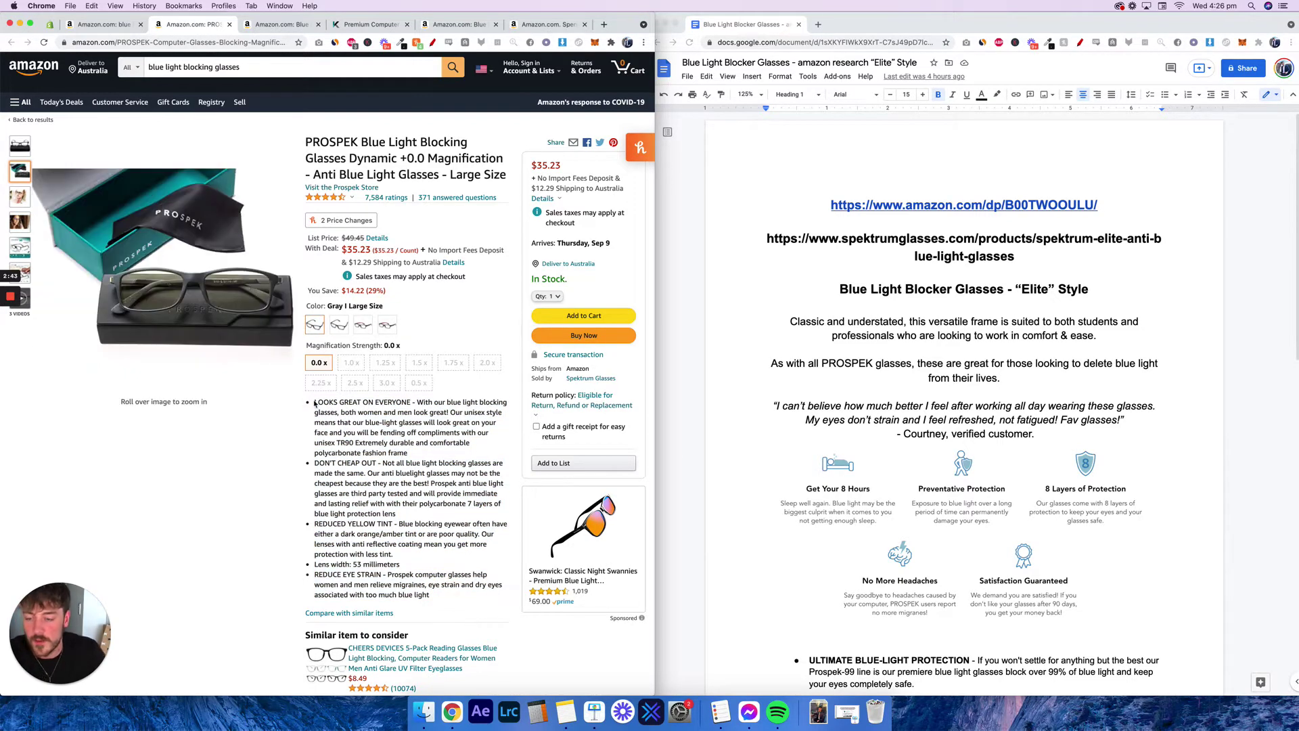
drag(313, 404, 398, 517)
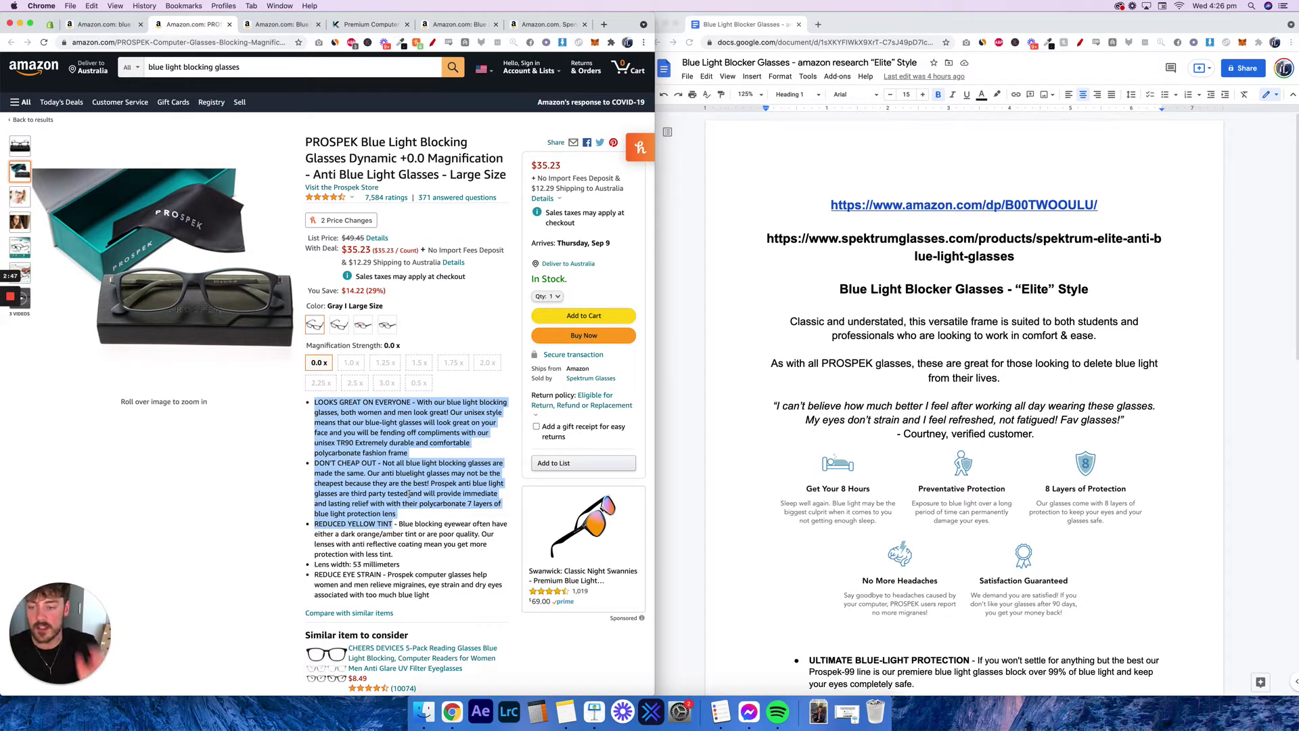
click(404, 489)
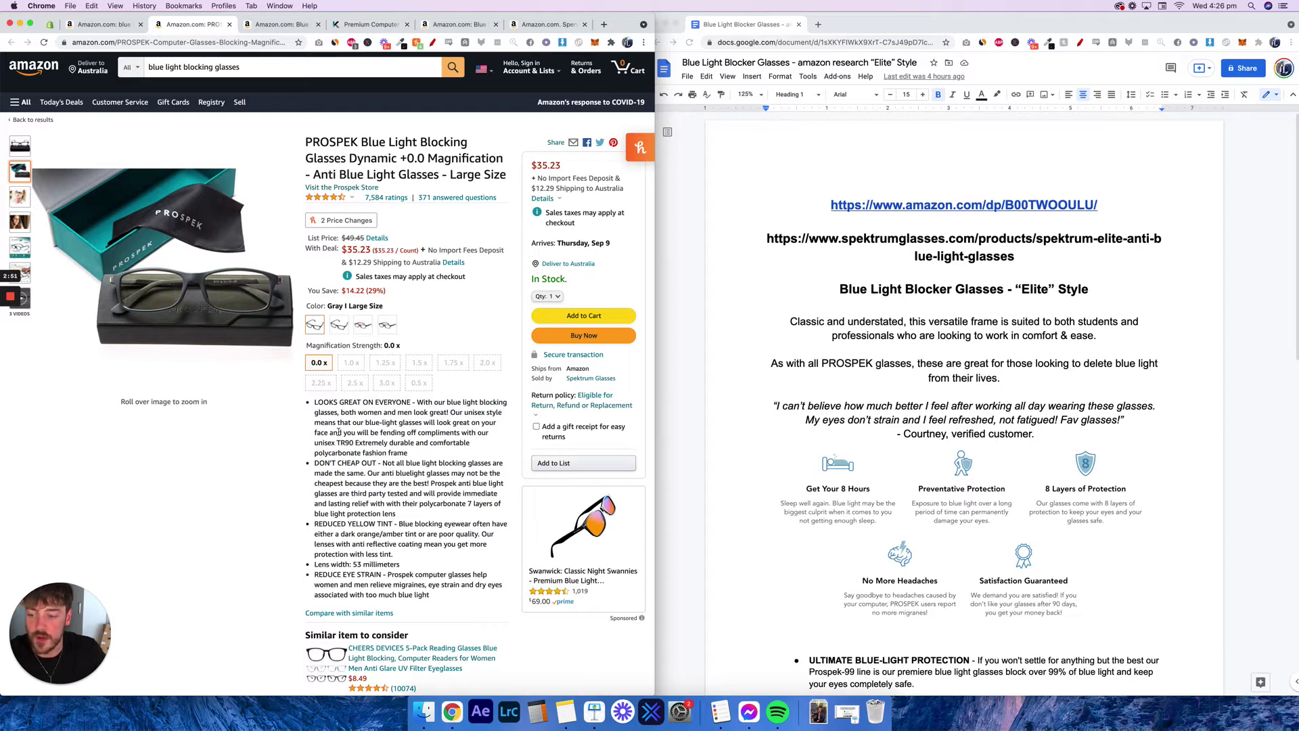
mouse_move(314, 403)
mouse_down()
mouse_move(451, 597)
mouse_move(314, 403)
mouse_up()
click(452, 595)
drag(313, 403, 448, 596)
click(450, 596)
mouse_move(19, 143)
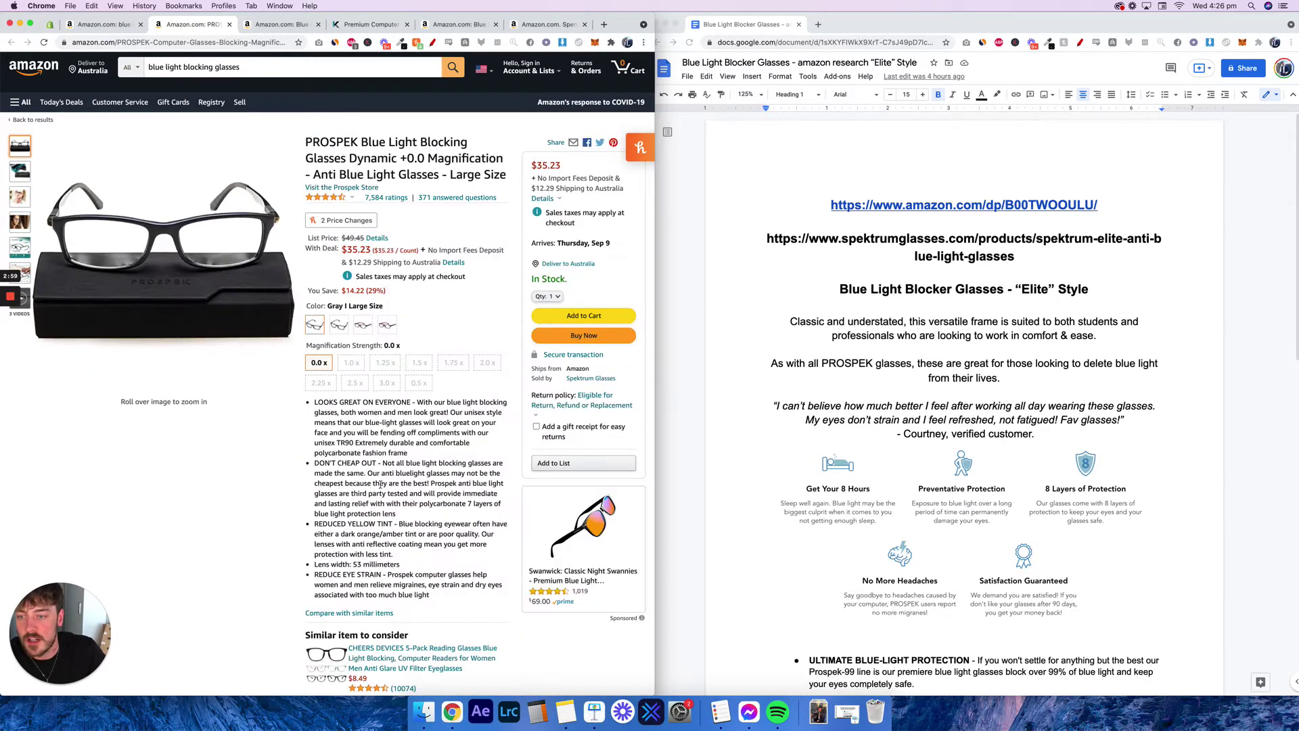
Open the Amazon product link at the head of the Blue Light Blocker Glasses research document.
click(1170, 380)
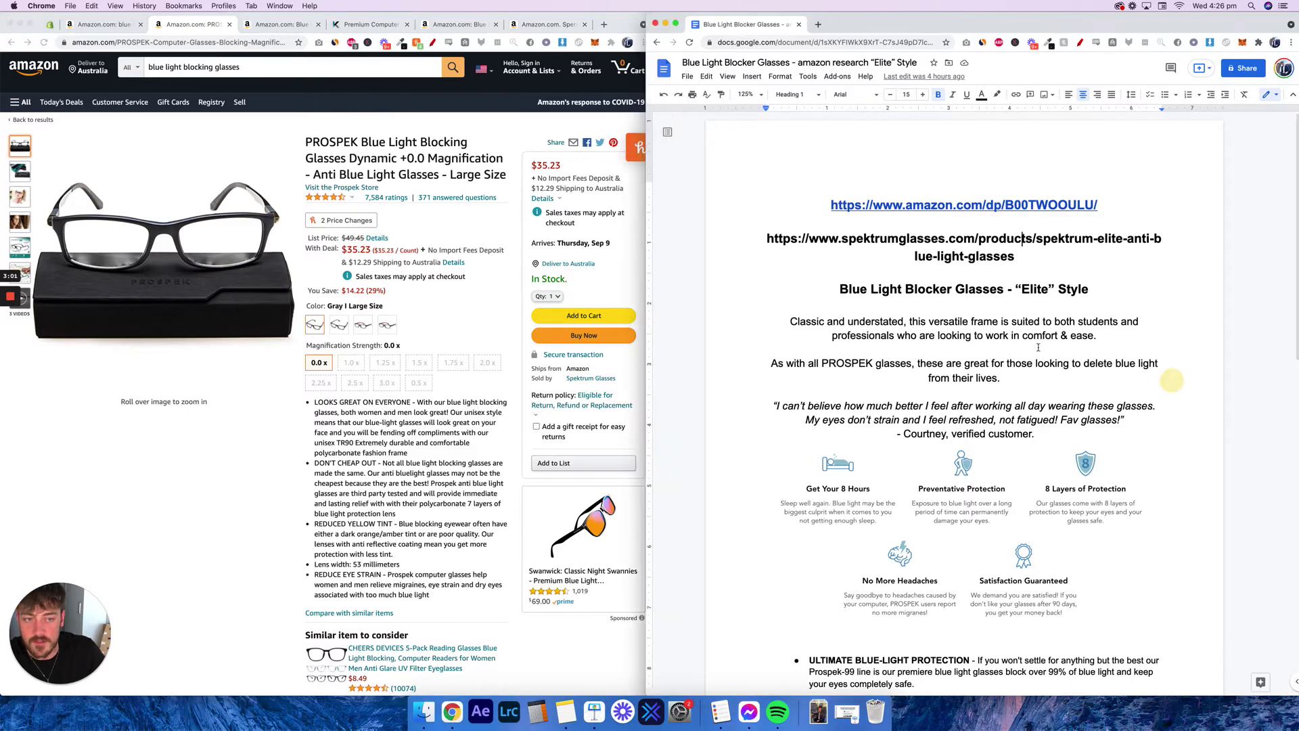
scroll(1038, 343, down, 5)
scroll(1039, 344, up, 5)
click(977, 206)
click(924, 223)
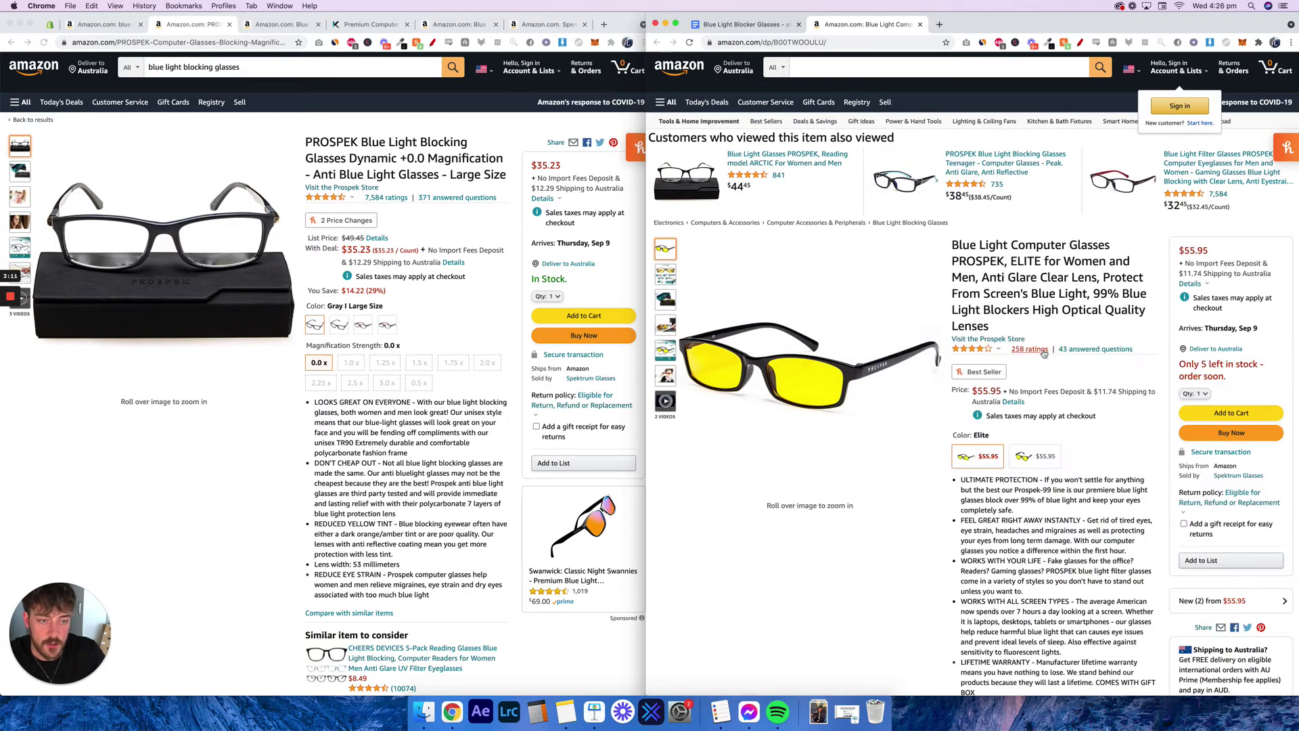
Examine the Elite listing's bullet points, brand content and the comparison table of PROSPEK models.
scroll(1054, 426, down, 2)
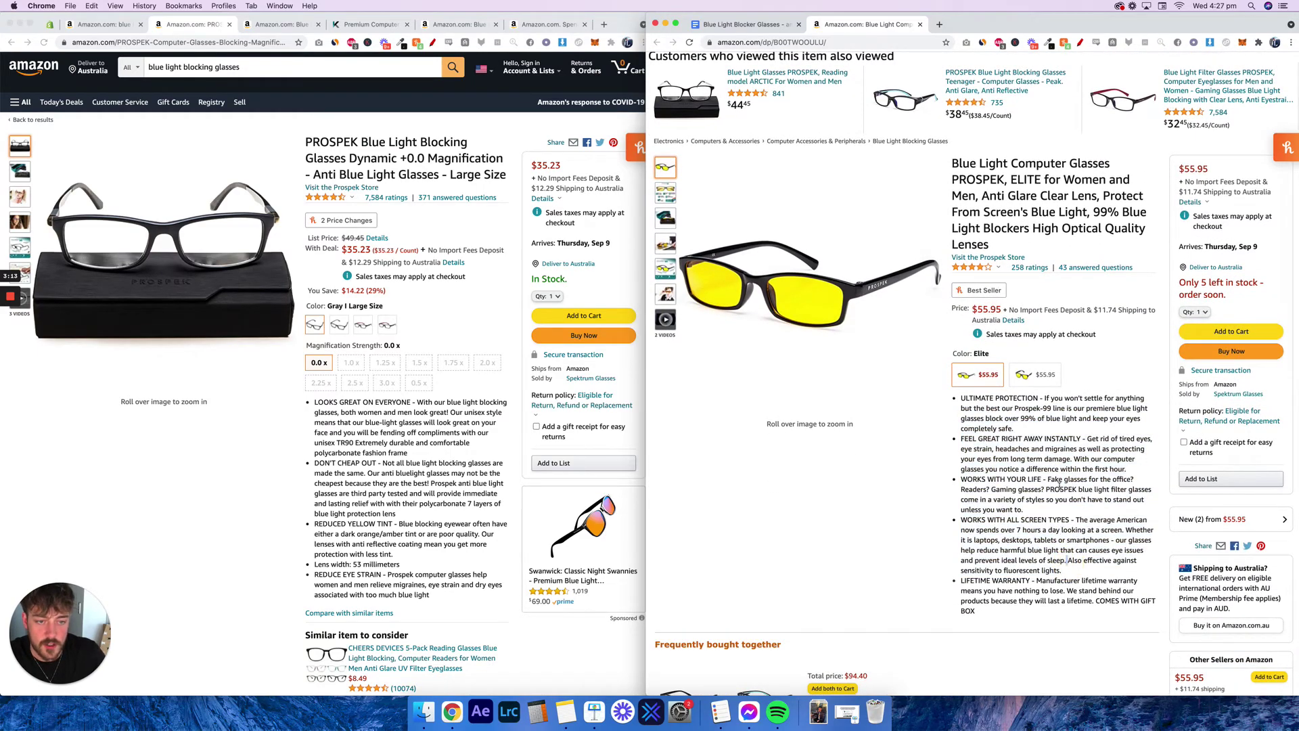
scroll(1064, 484, down, 7)
scroll(1064, 484, down, 15)
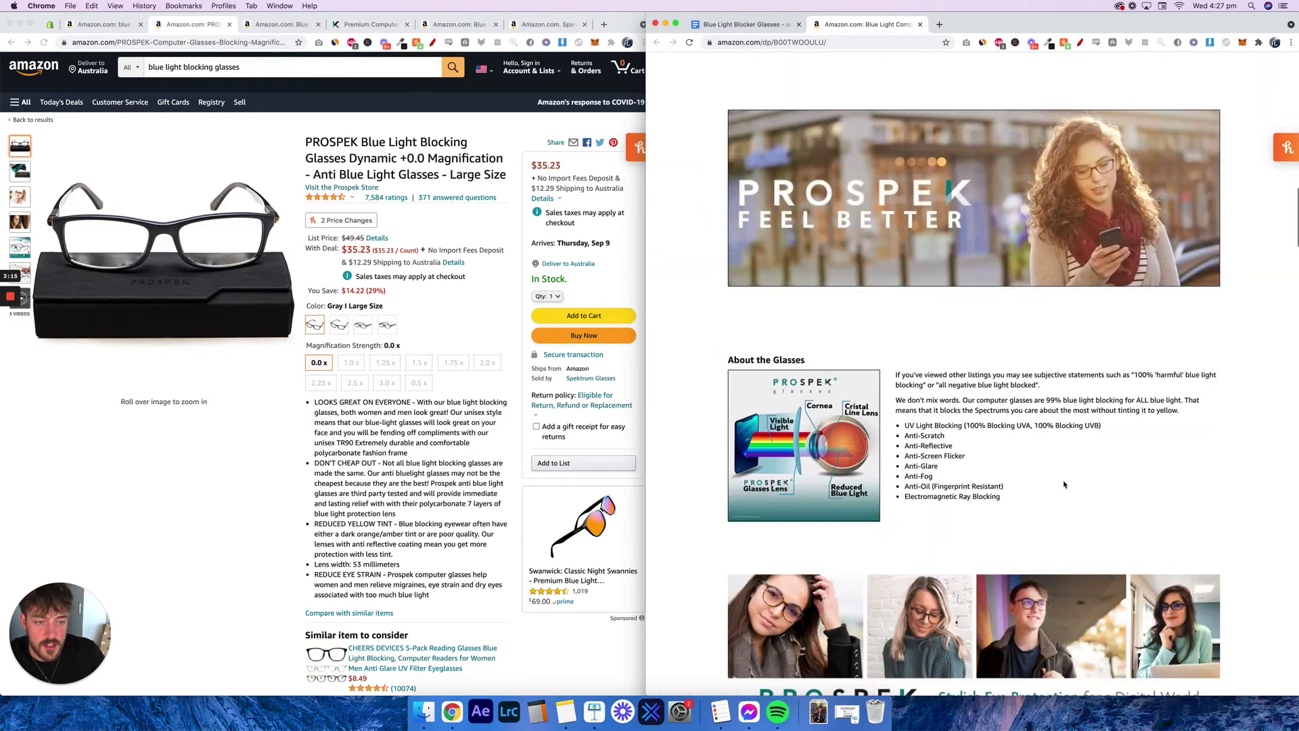
scroll(953, 433, down, 10)
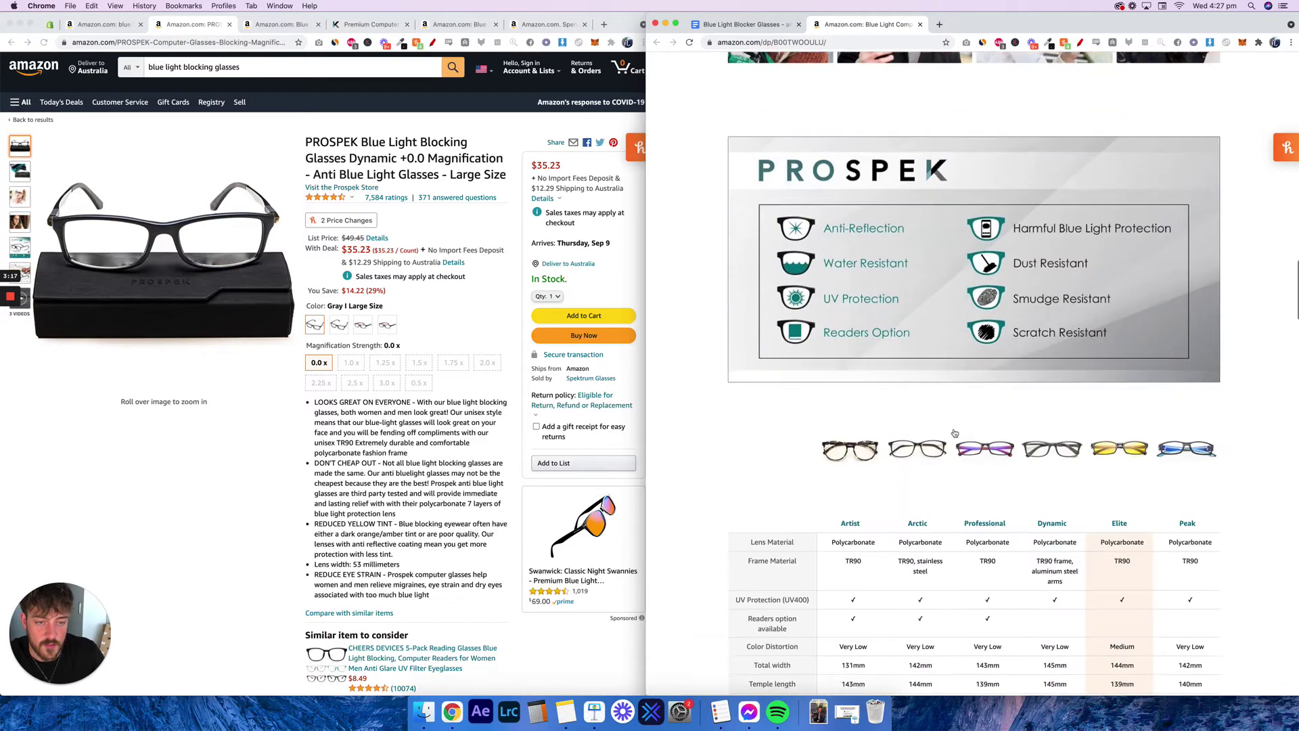
scroll(954, 433, down, 4)
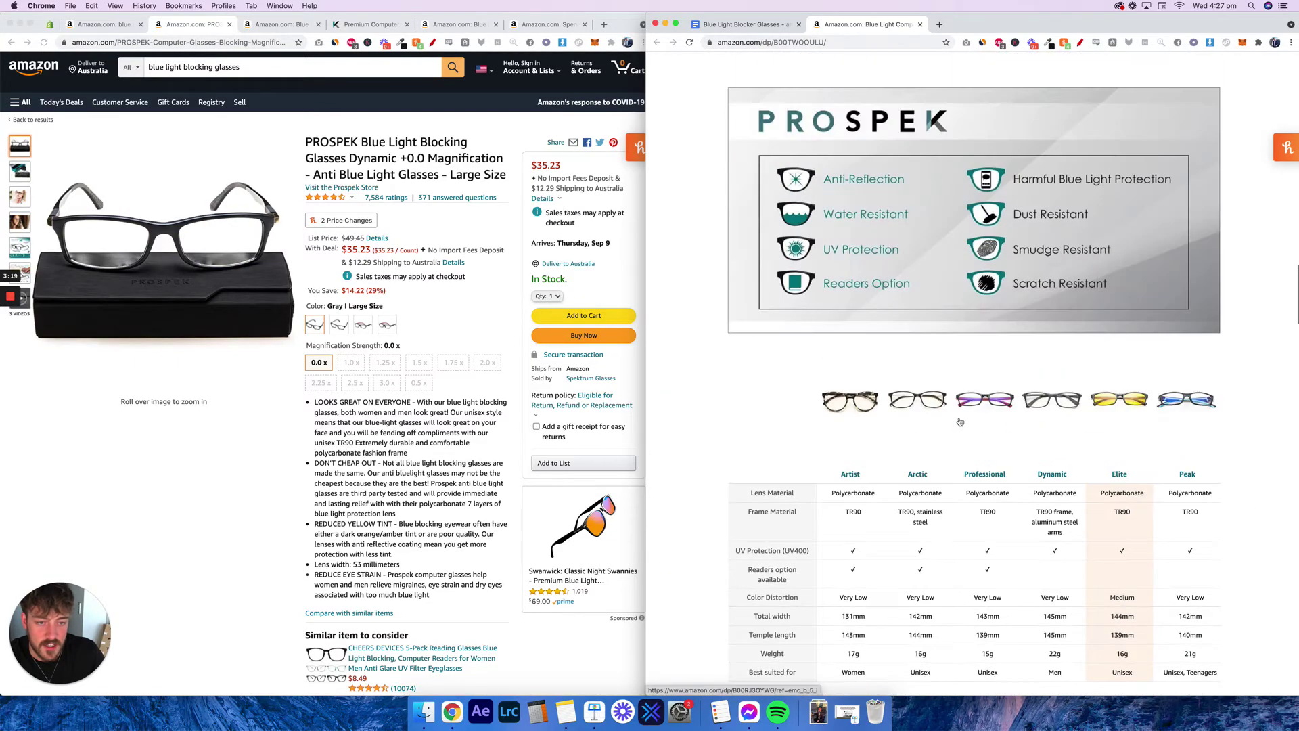
scroll(933, 352, up, 2)
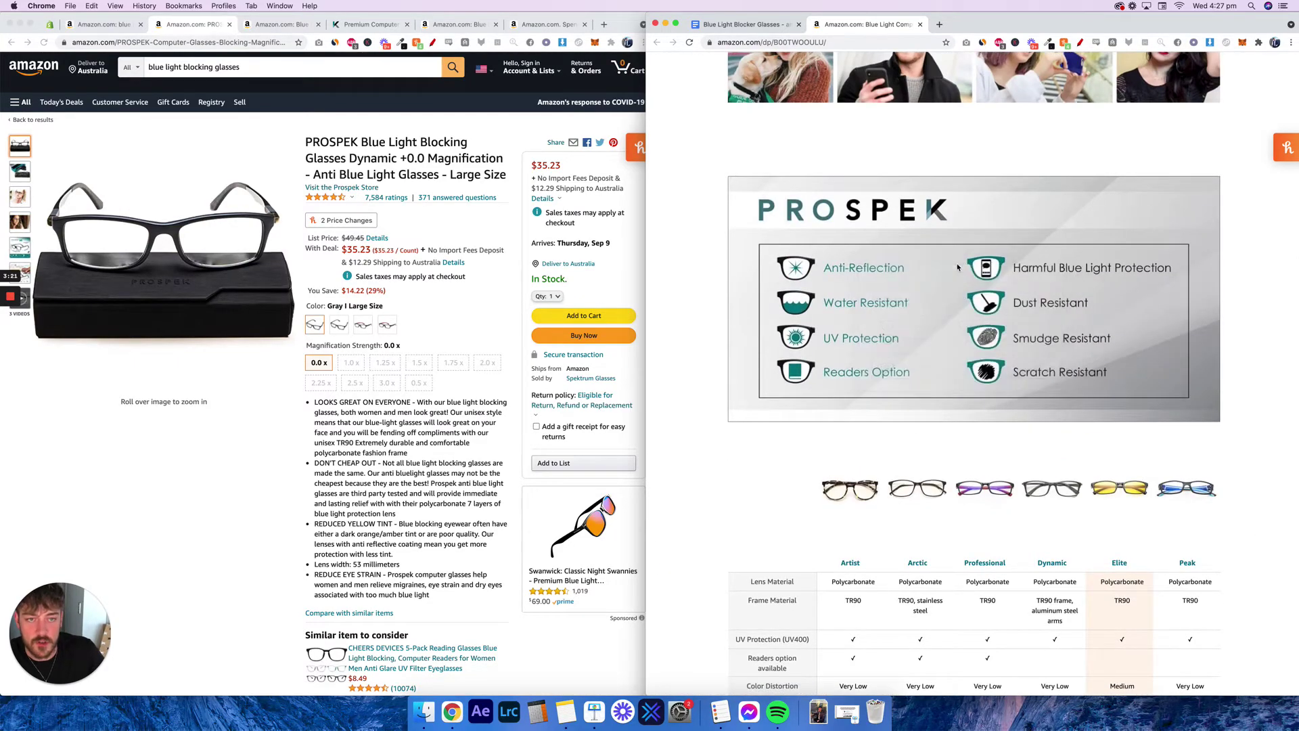
scroll(957, 267, up, 20)
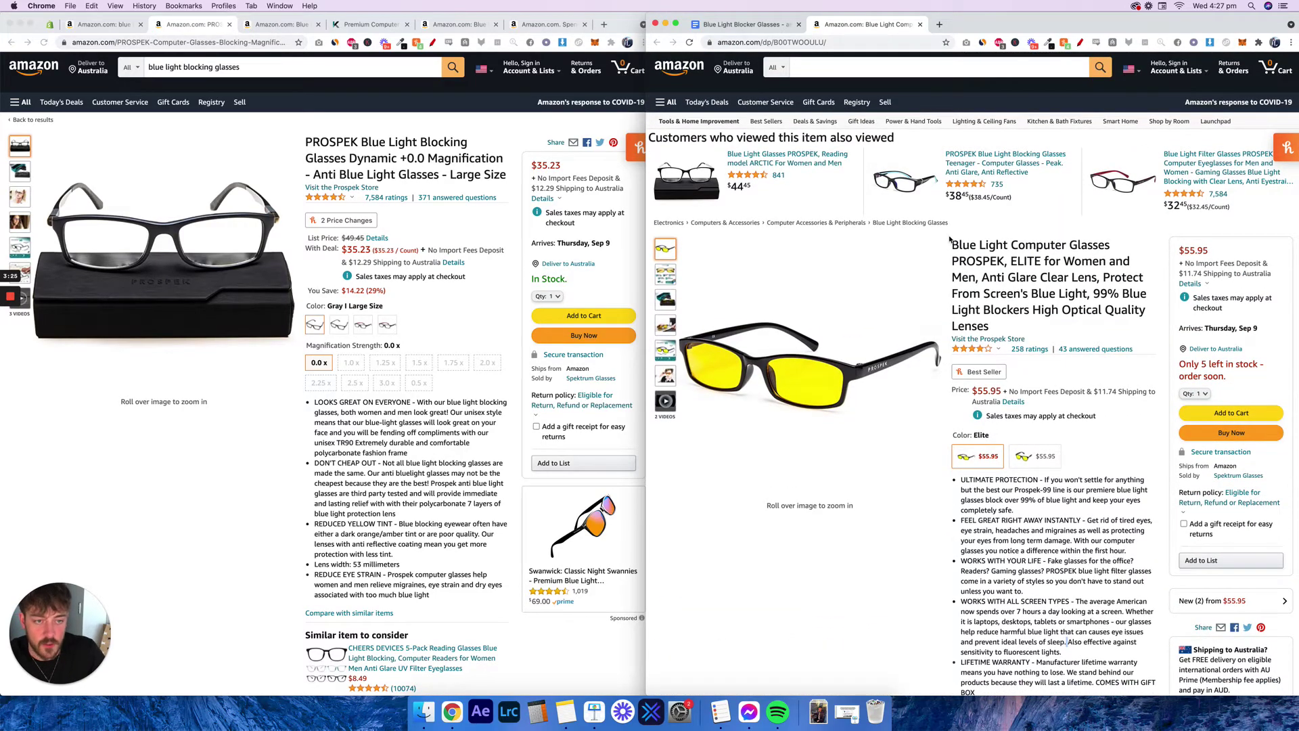
Dismiss the Honey pop-up over the Elite listing and preview the product image showing the frame dimensions.
drag(953, 240, 1109, 312)
click(1012, 403)
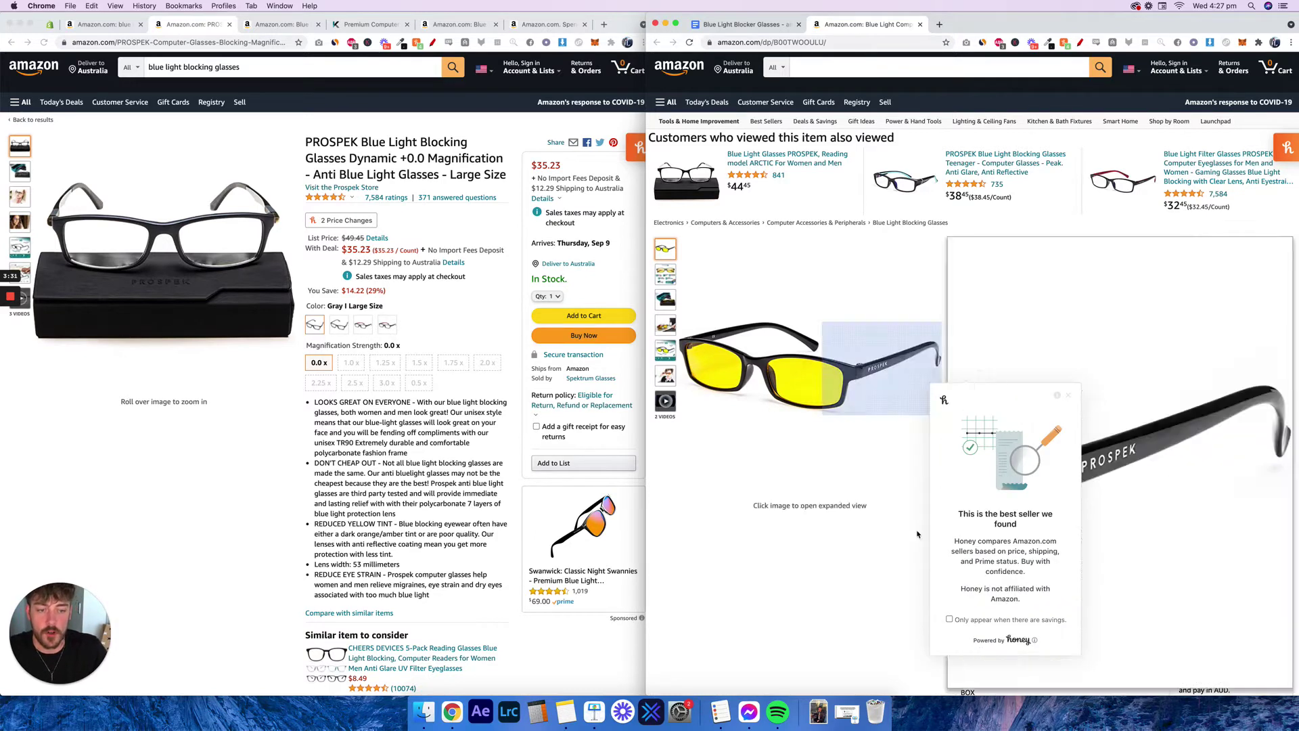
click(1070, 395)
click(451, 473)
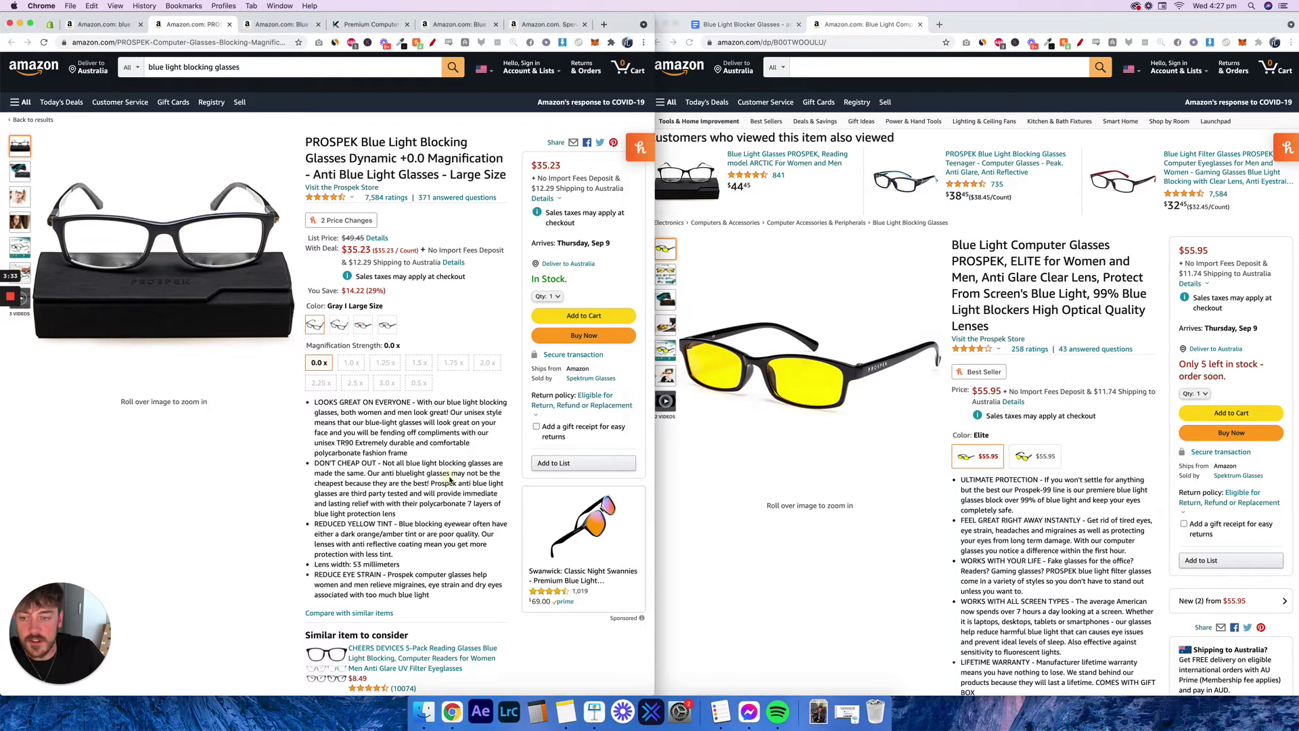
click(915, 480)
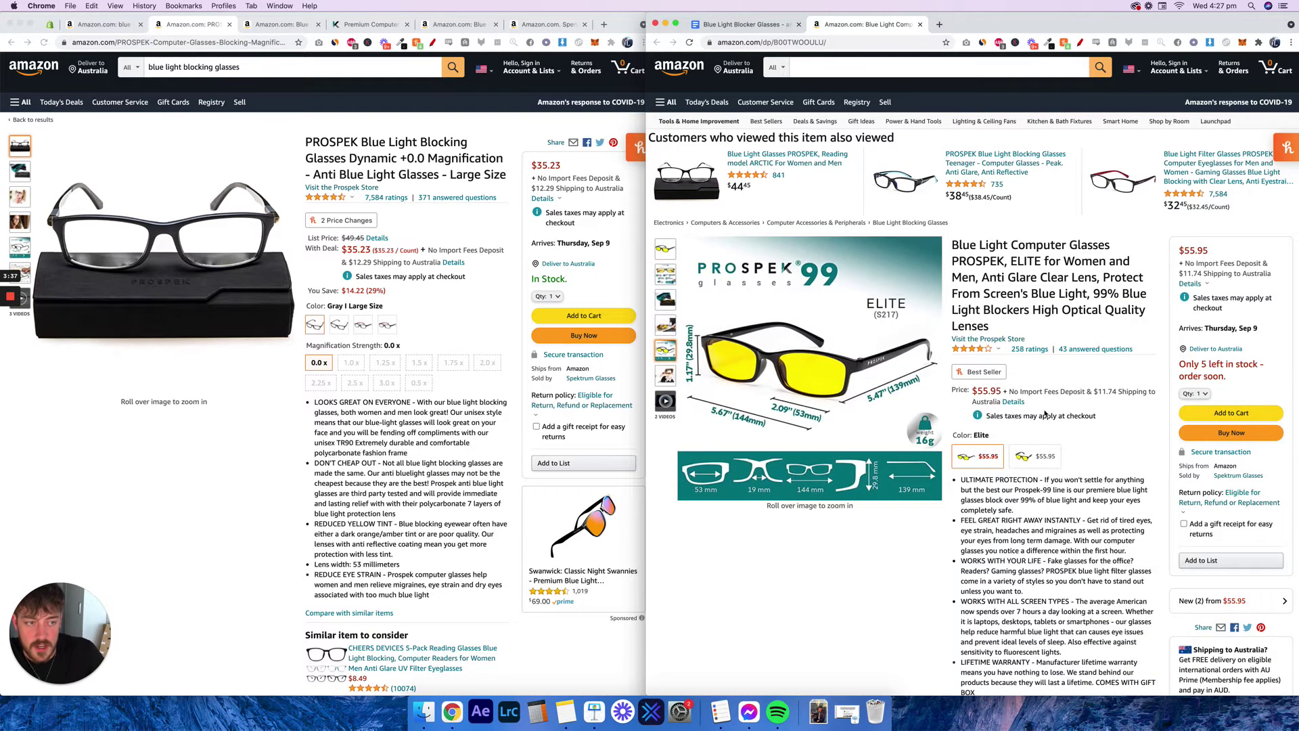
Highlight all the feature bullet points of the Elite listing, from ULTIMATE PROTECTION to LIFETIME WARRANTY.
scroll(1048, 412, down, 1)
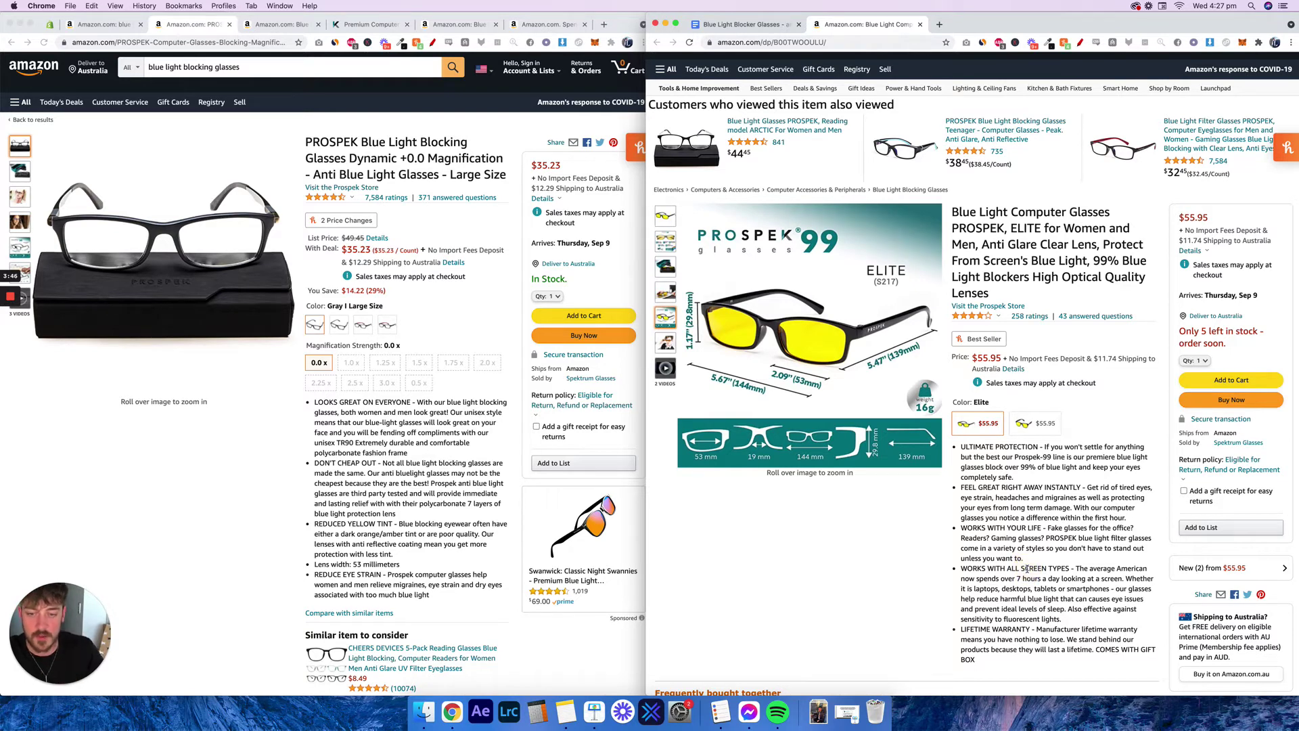
scroll(1009, 523, down, 1)
drag(961, 428, 1017, 651)
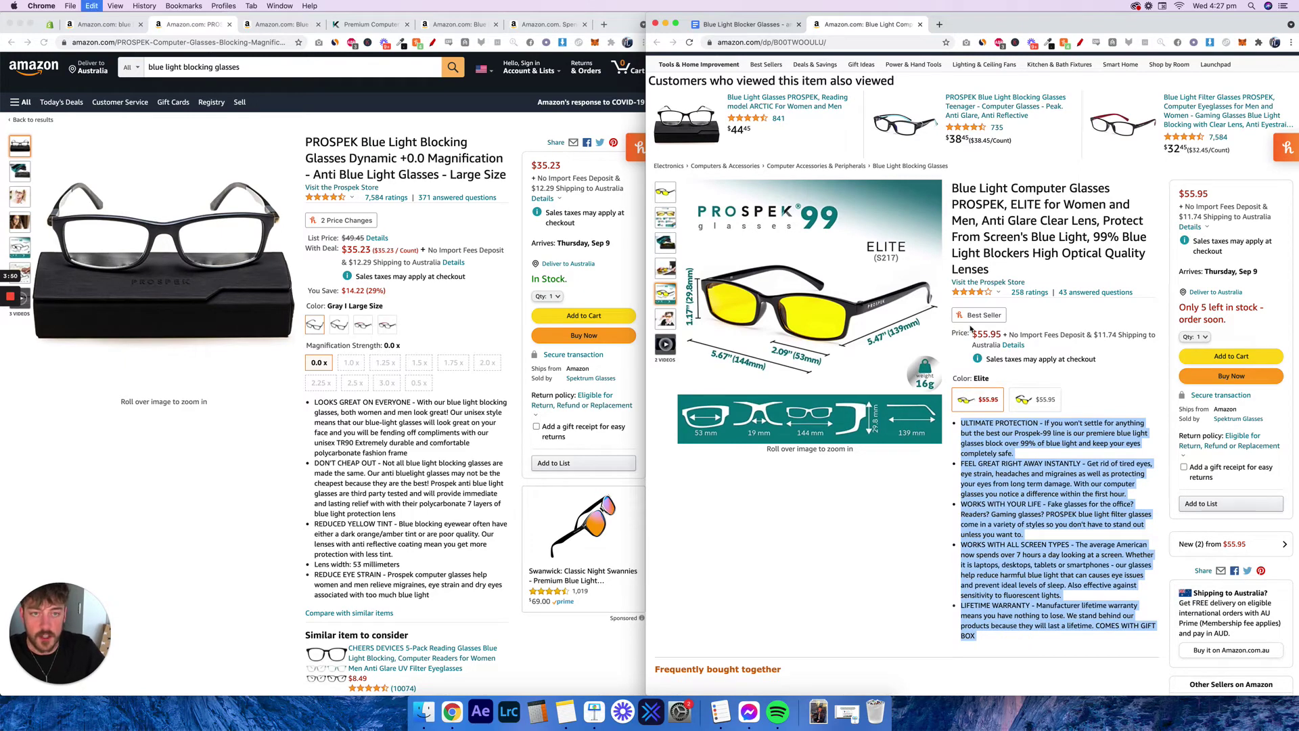
In the research document, add blank lines below the Spektrum link to push the "Elite" Style heading onto a new page.
click(745, 24)
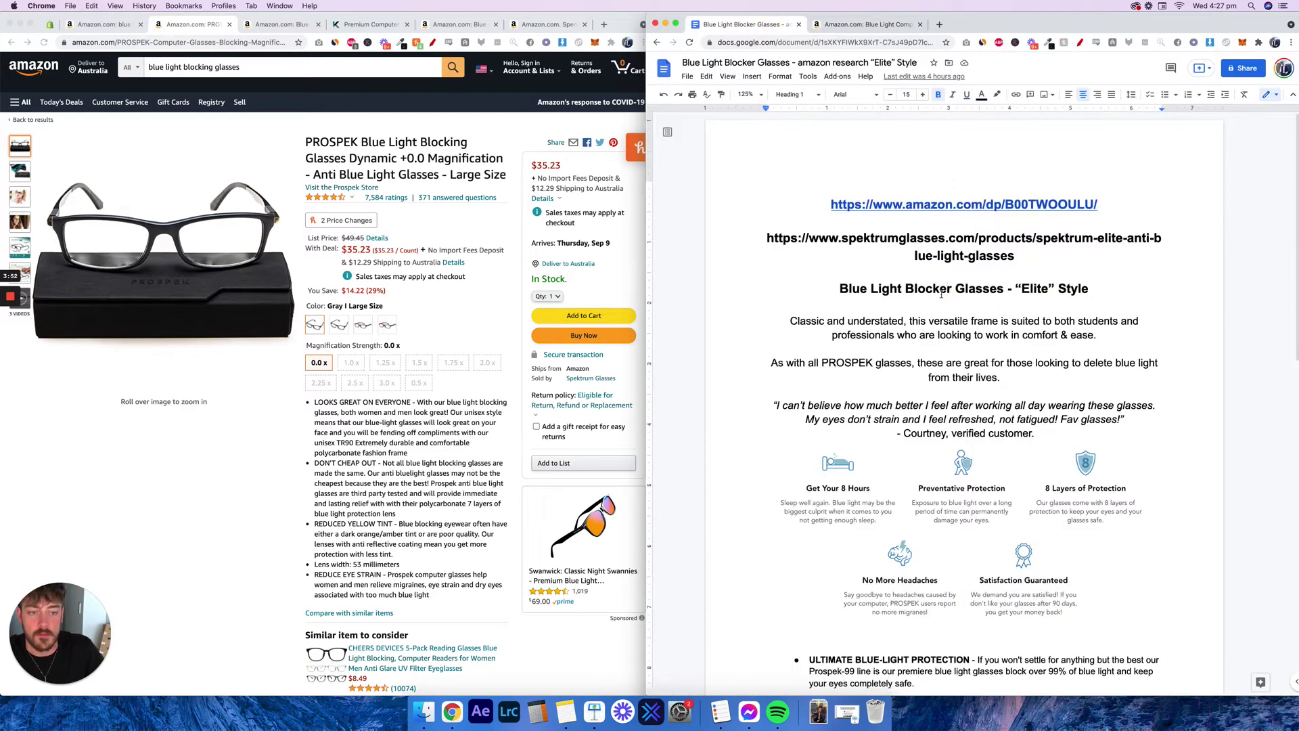
scroll(948, 308, down, 8)
scroll(972, 316, up, 2)
scroll(971, 316, up, 6)
click(1037, 257)
key(Return)
key(Return)
key(Return)
key(Return)
key(Return)
key(Return)
key(Return)
key(Return)
key(Return)
key(Return)
key(Return)
key(Return)
key(Return)
key(Return)
key(Return)
key(Return)
key(Return)
key(Return)
key(Return)
scroll(984, 311, down, 5)
key(Return)
key(Return)
key(Return)
key(Return)
key(Return)
key(Return)
key(Return)
key(Return)
key(Return)
key(Return)
key(Return)
key(Return)
key(Return)
key(Return)
key(Return)
key(Return)
key(Return)
scroll(986, 289, down, 2)
scroll(975, 301, down, 4)
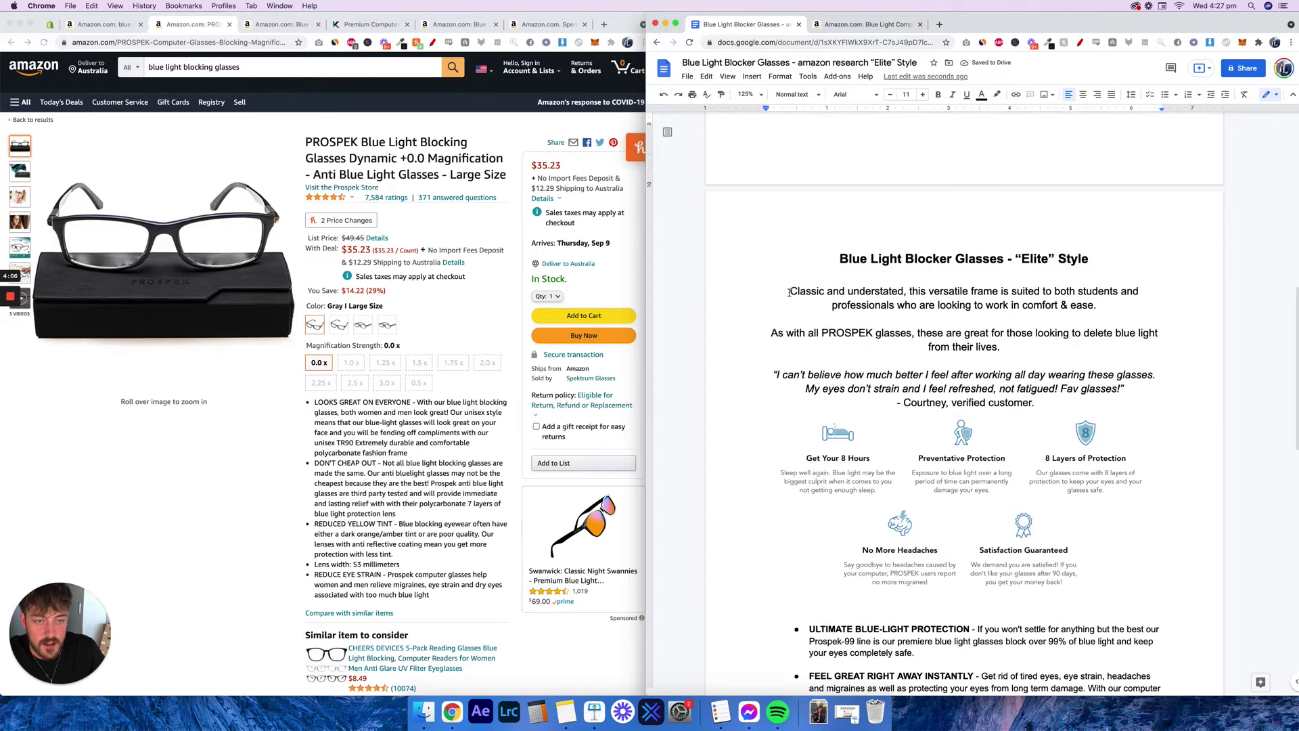
Examine the intro paragraphs and customer quote under the document's "Elite" Style heading.
drag(788, 292, 742, 371)
click(812, 371)
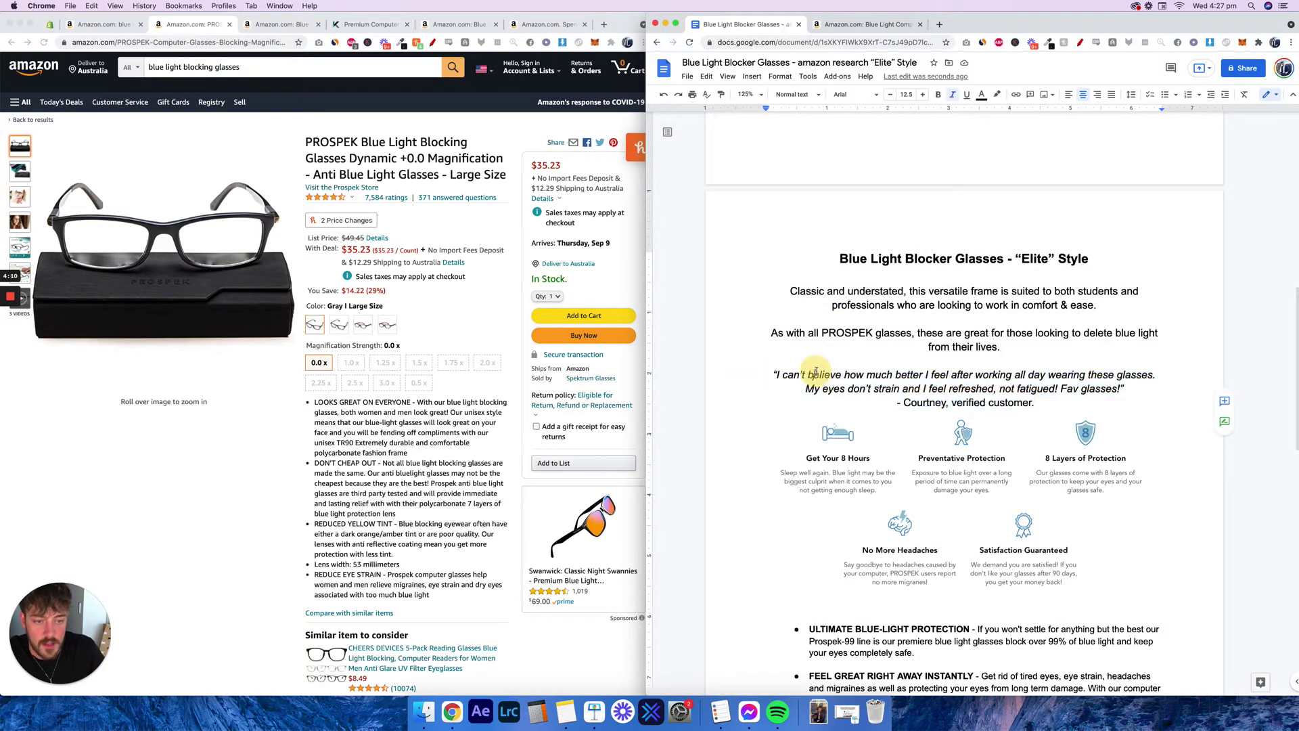
scroll(819, 369, down, 2)
click(876, 370)
click(859, 246)
scroll(879, 247, up, 10)
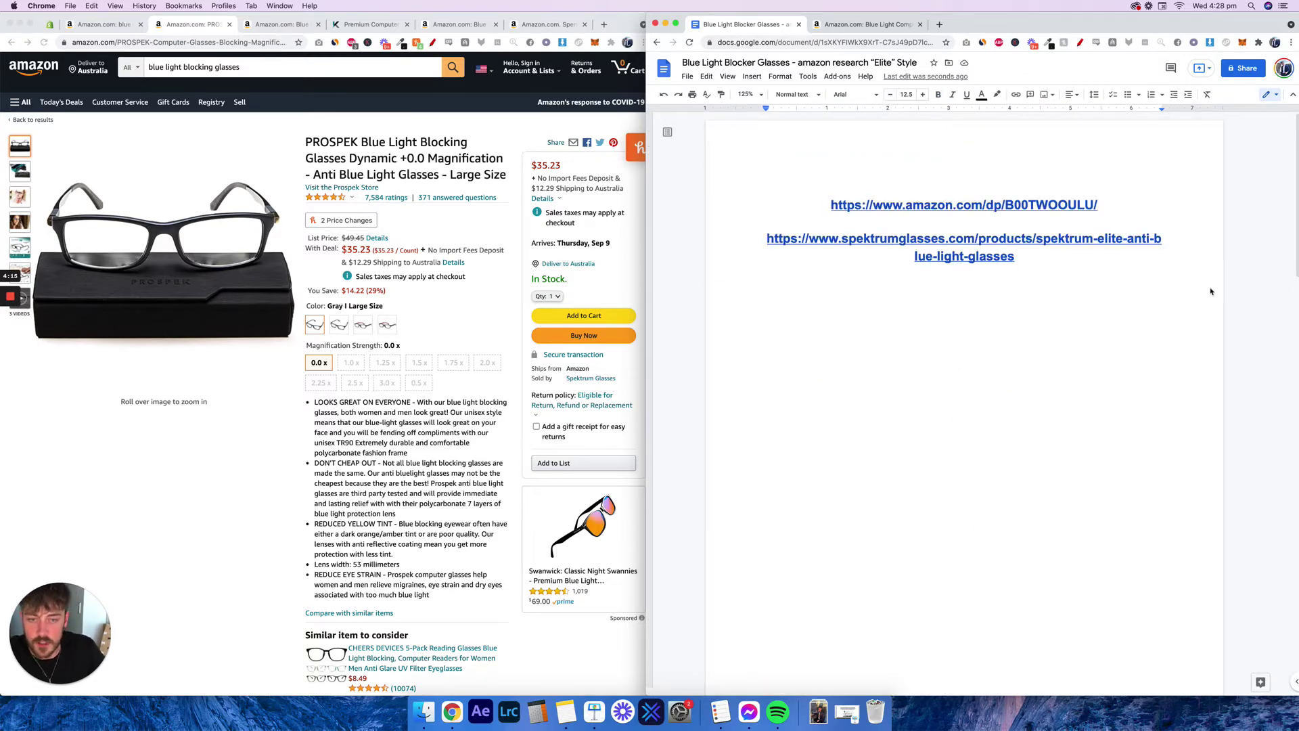
Copy the Spektrum Glasses product link from the document's first page and open it in a new browser tab.
drag(1062, 257, 766, 238)
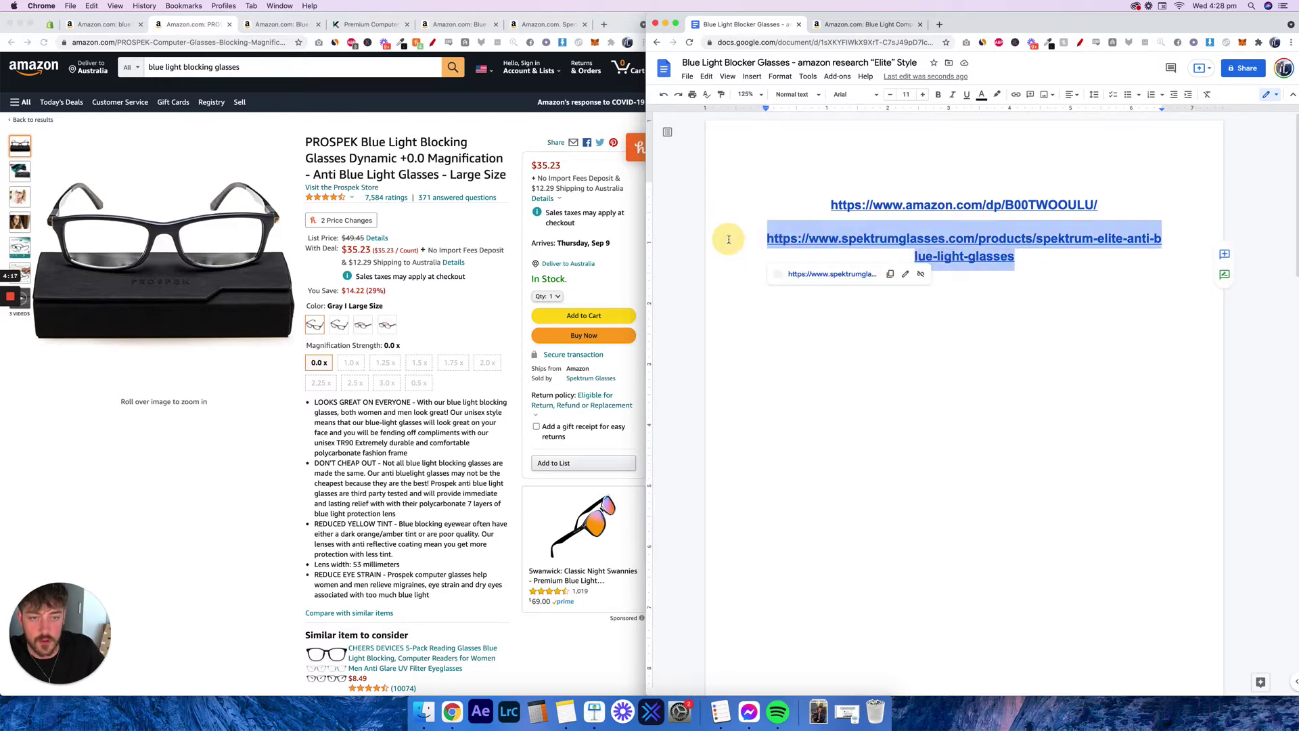
key(super+c)
click(939, 24)
key(super+v)
key(Return)
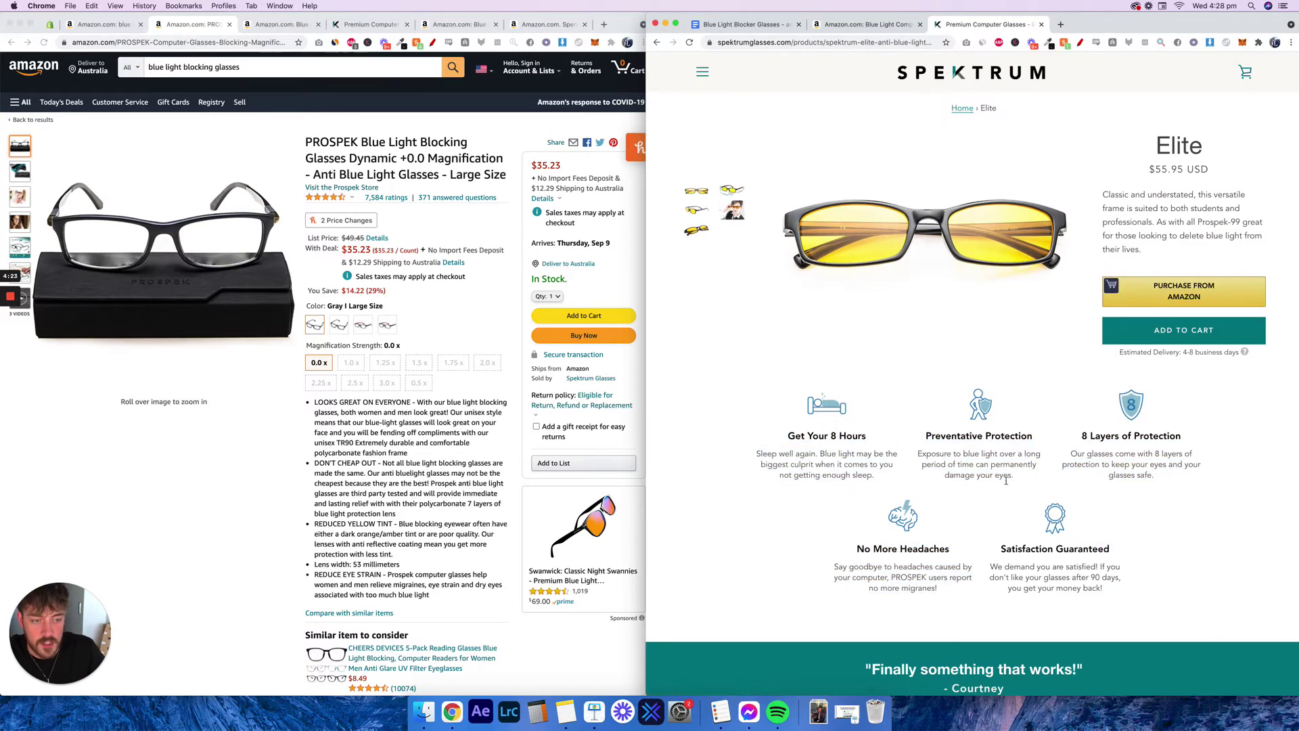
Compare the Elite description on the Spektrum page with the document's intro paragraphs, customer quote and benefits image.
mouse_move(1143, 252)
mouse_down()
mouse_move(1106, 192)
mouse_move(1164, 261)
mouse_up()
click(1158, 258)
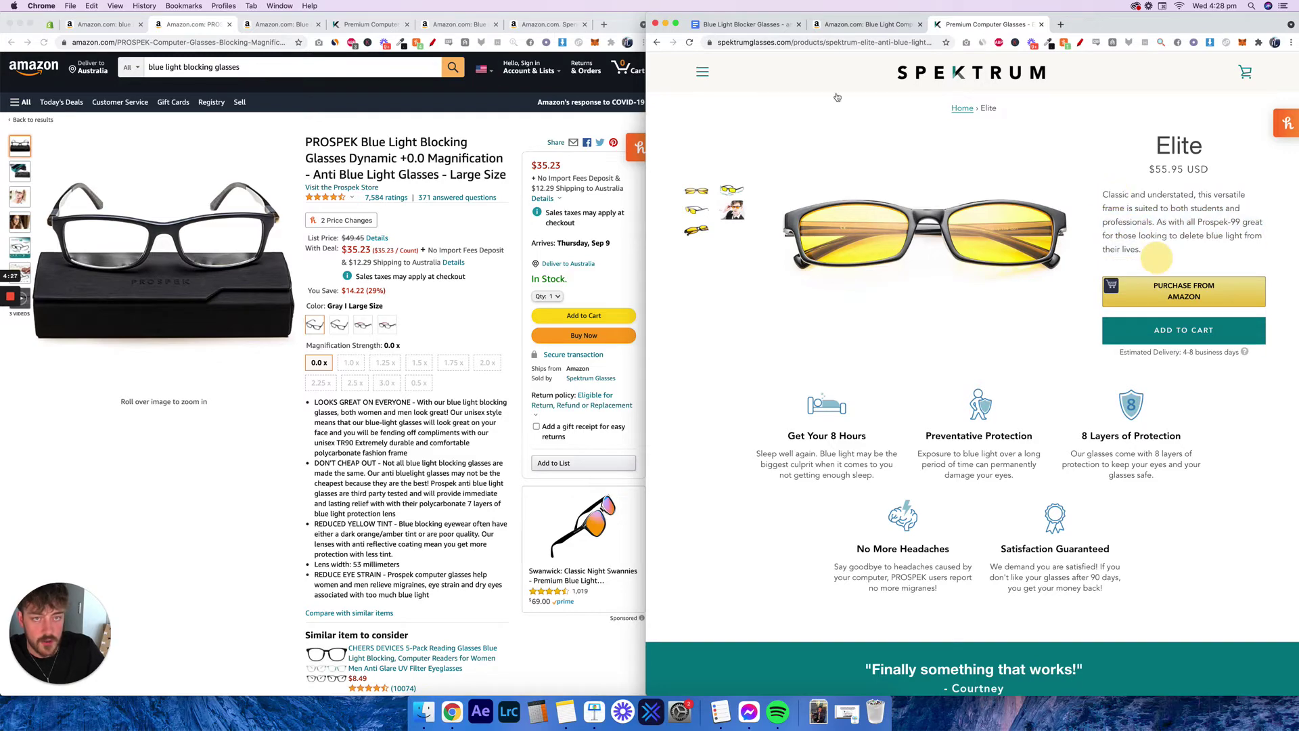
click(775, 26)
scroll(998, 436, down, 10)
drag(1004, 300, 1047, 298)
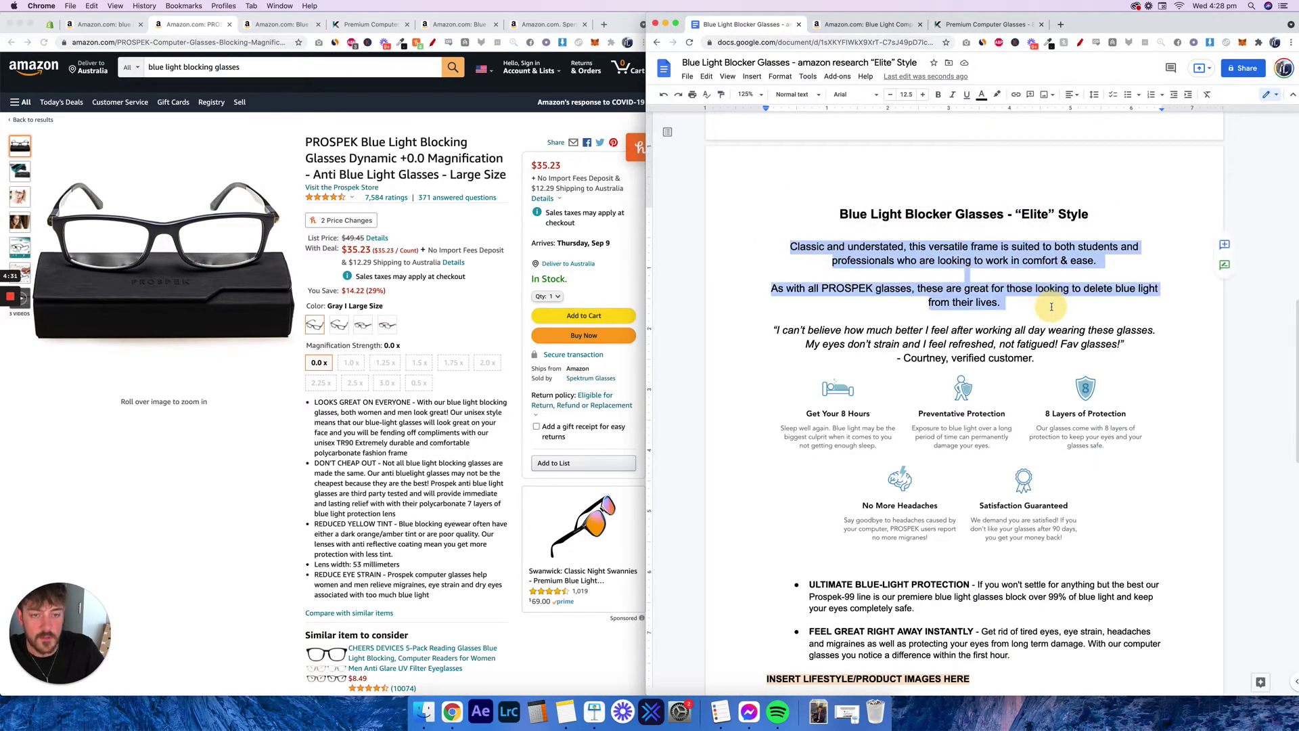
click(1035, 299)
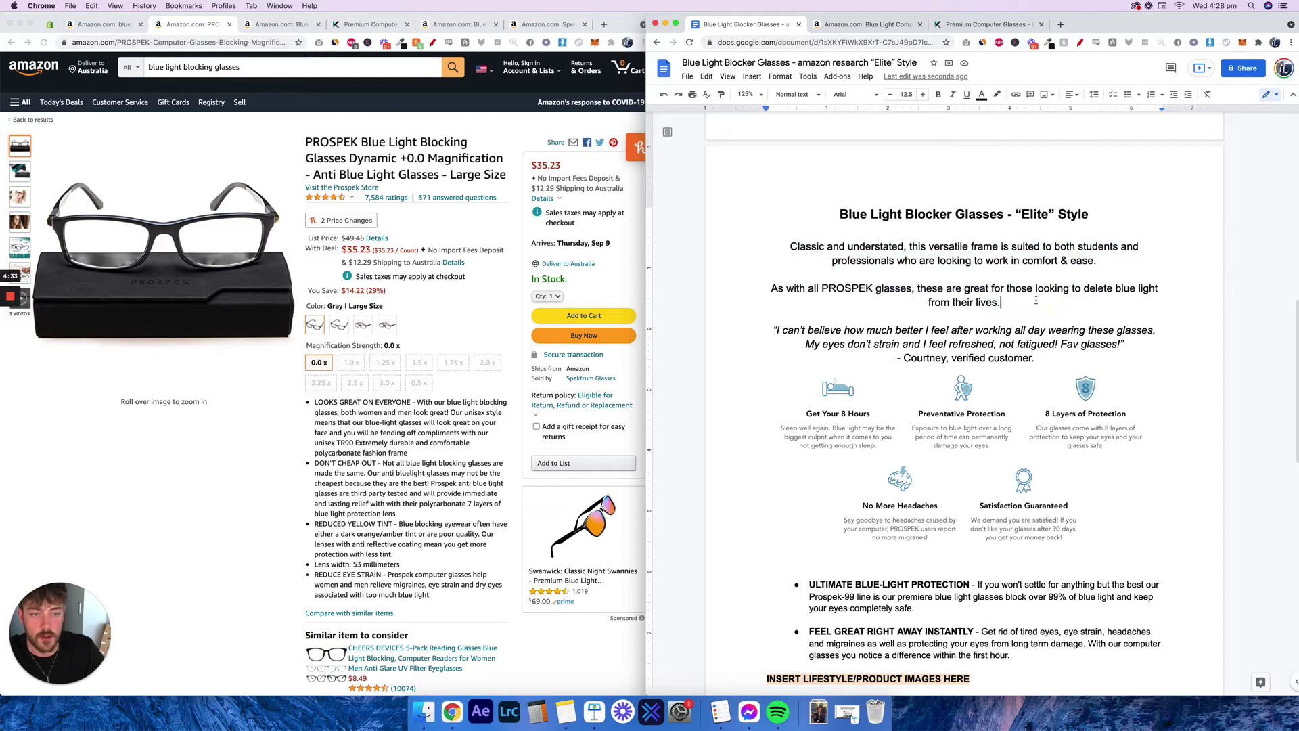
drag(781, 248, 1050, 310)
click(1051, 312)
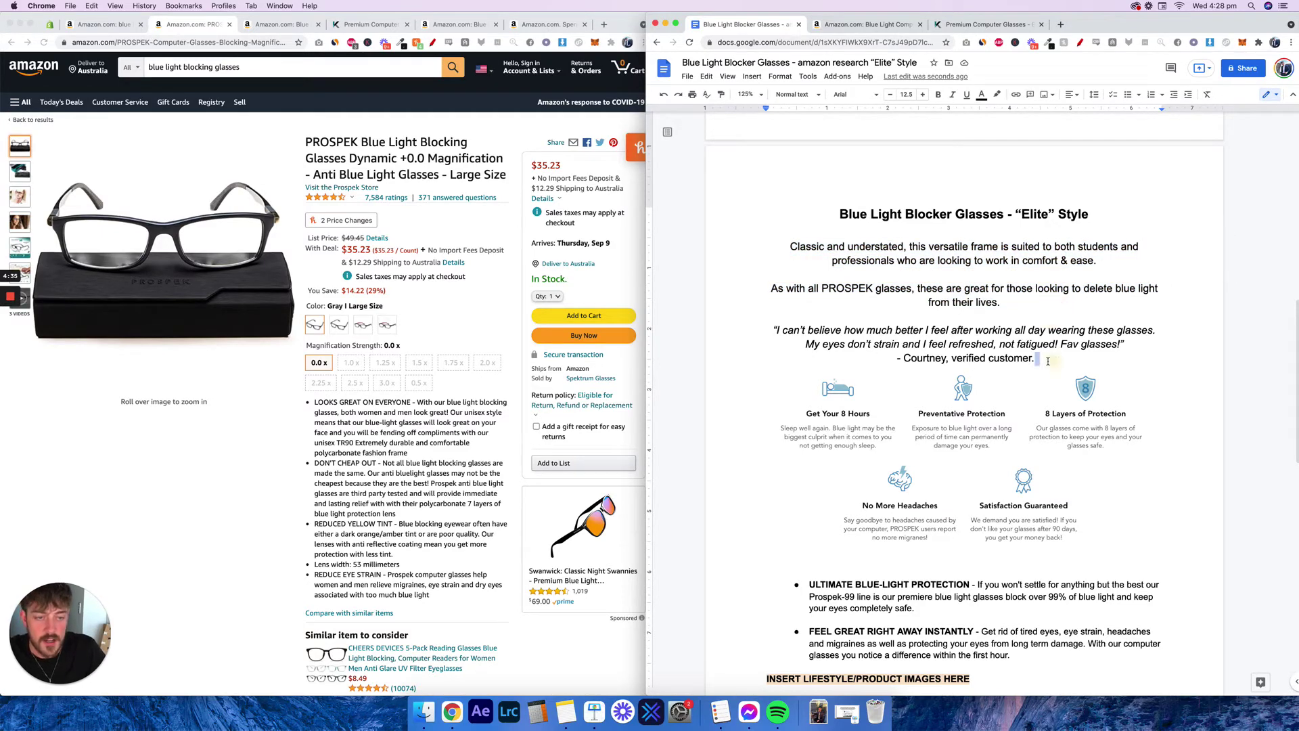
drag(1036, 358, 690, 336)
click(996, 594)
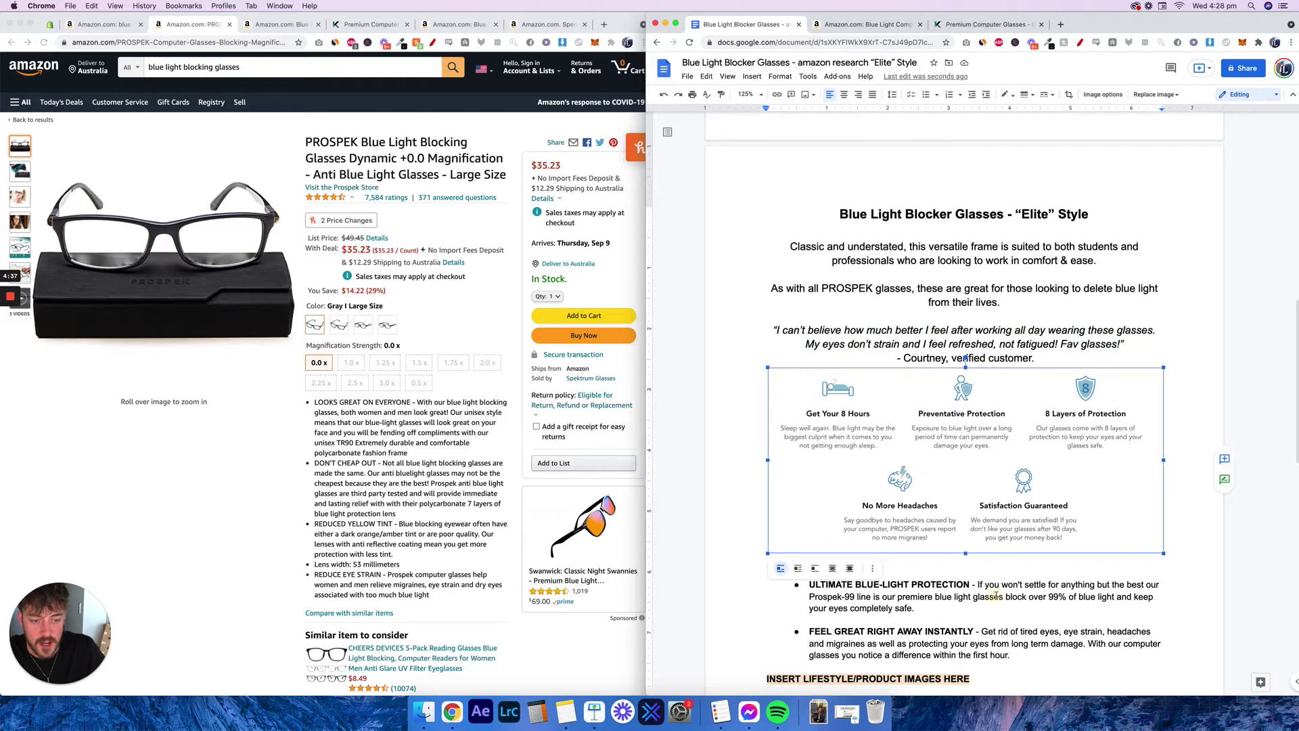
scroll(978, 415, down, 5)
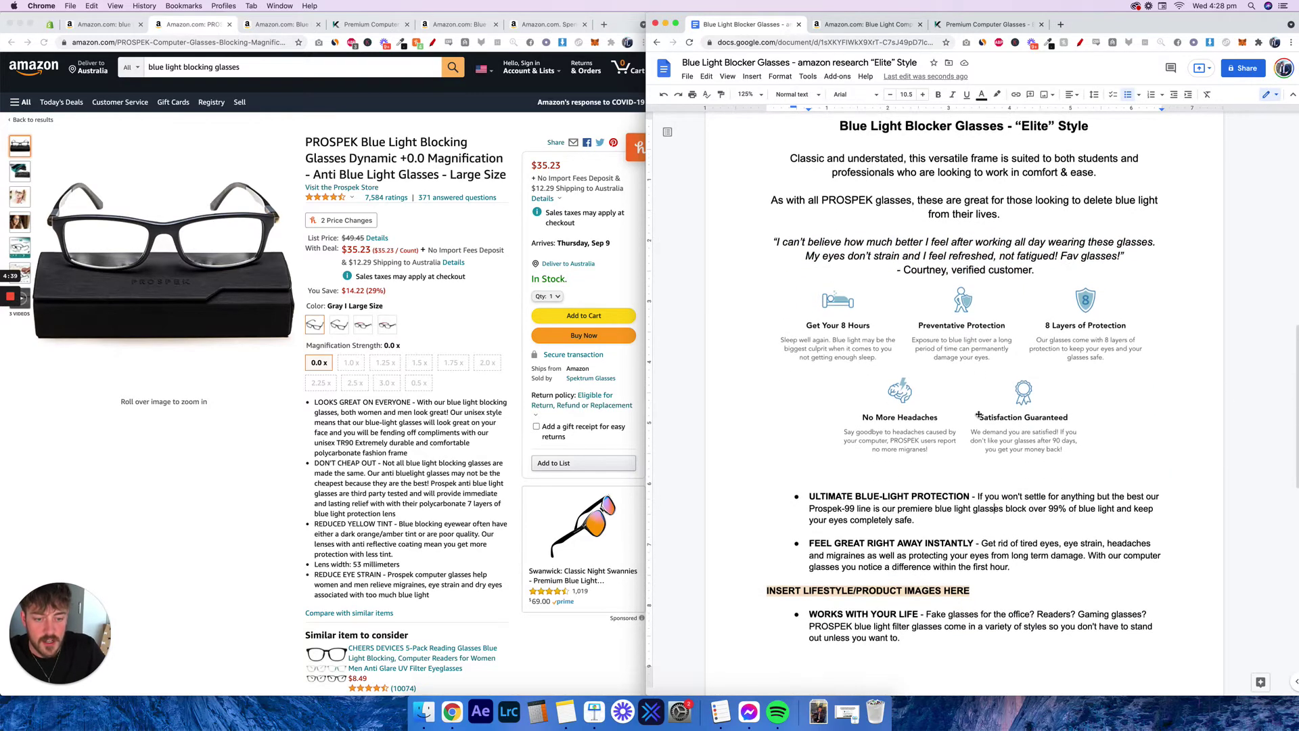
Compare the Elite listing's bullet points on Amazon with the document's bullets starting at ULTIMATE BLUE-LIGHT PROTECTION.
click(866, 24)
click(1018, 493)
drag(1017, 487, 984, 434)
click(726, 25)
scroll(1066, 465, down, 2)
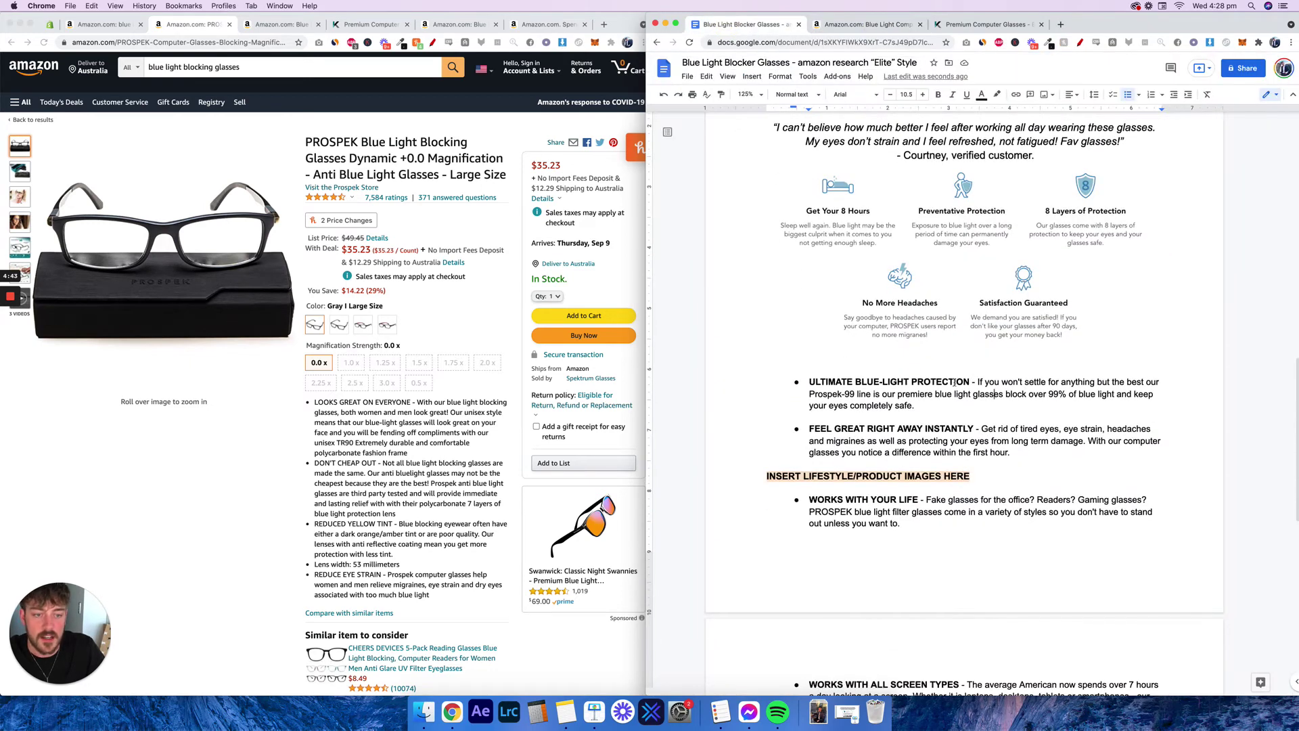
drag(809, 386, 750, 374)
click(978, 384)
Examine the document's placeholders for lifestyle images, the gift box image and testimonials, along with the surrounding bullet points.
scroll(960, 392, down, 3)
scroll(948, 390, up, 5)
scroll(947, 390, down, 3)
scroll(947, 389, down, 9)
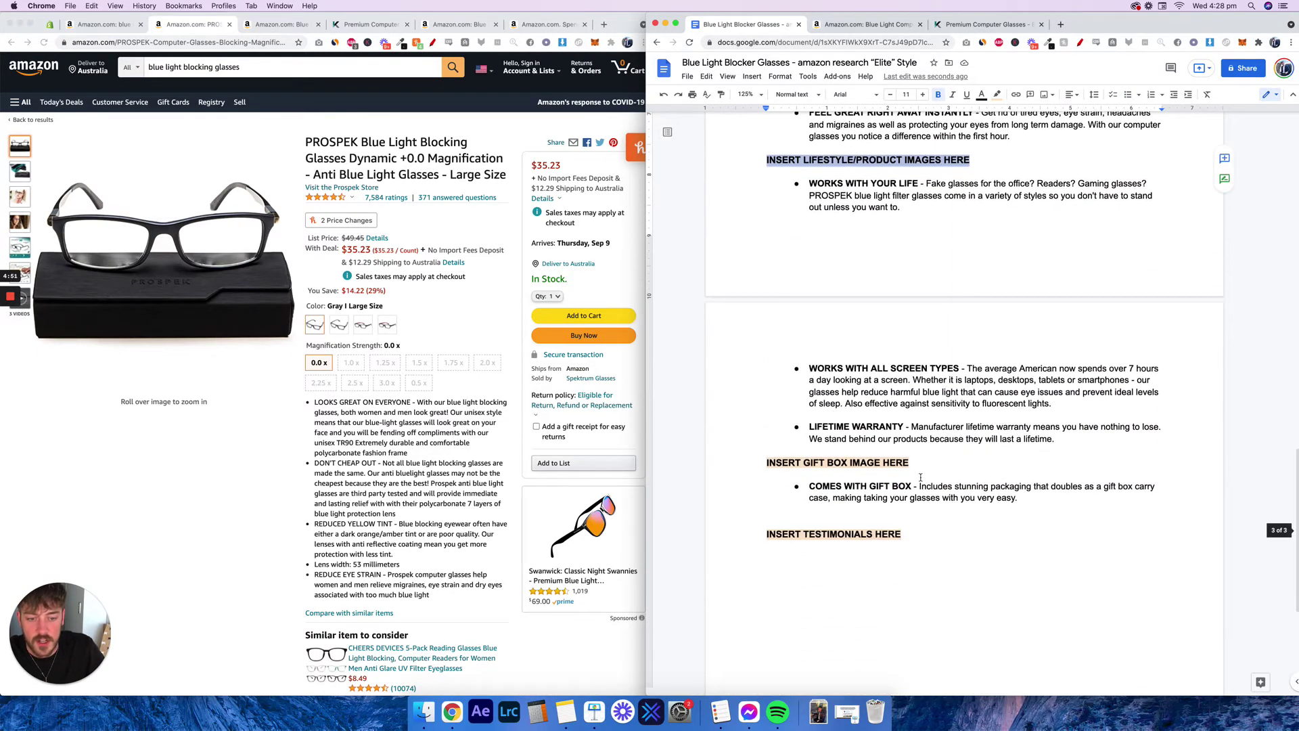
click(801, 463)
scroll(880, 528, up, 15)
scroll(885, 505, down, 10)
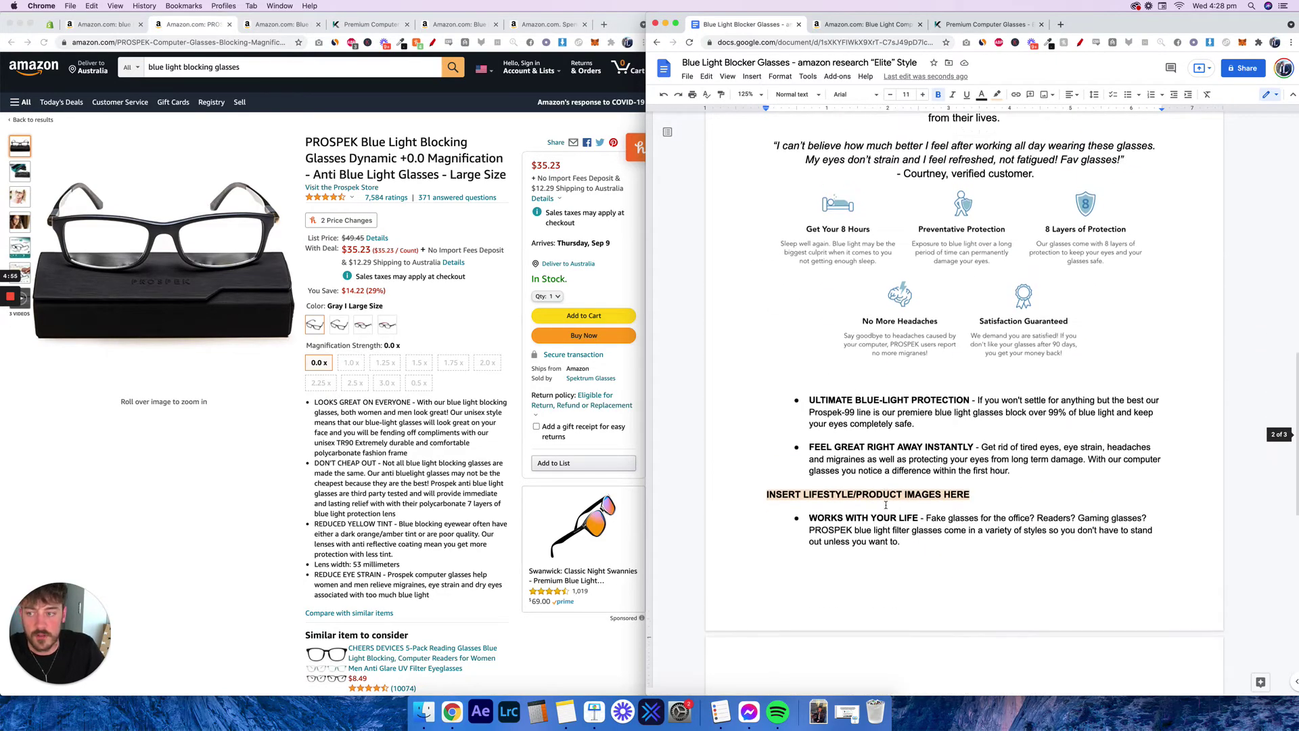
scroll(898, 496, up, 1)
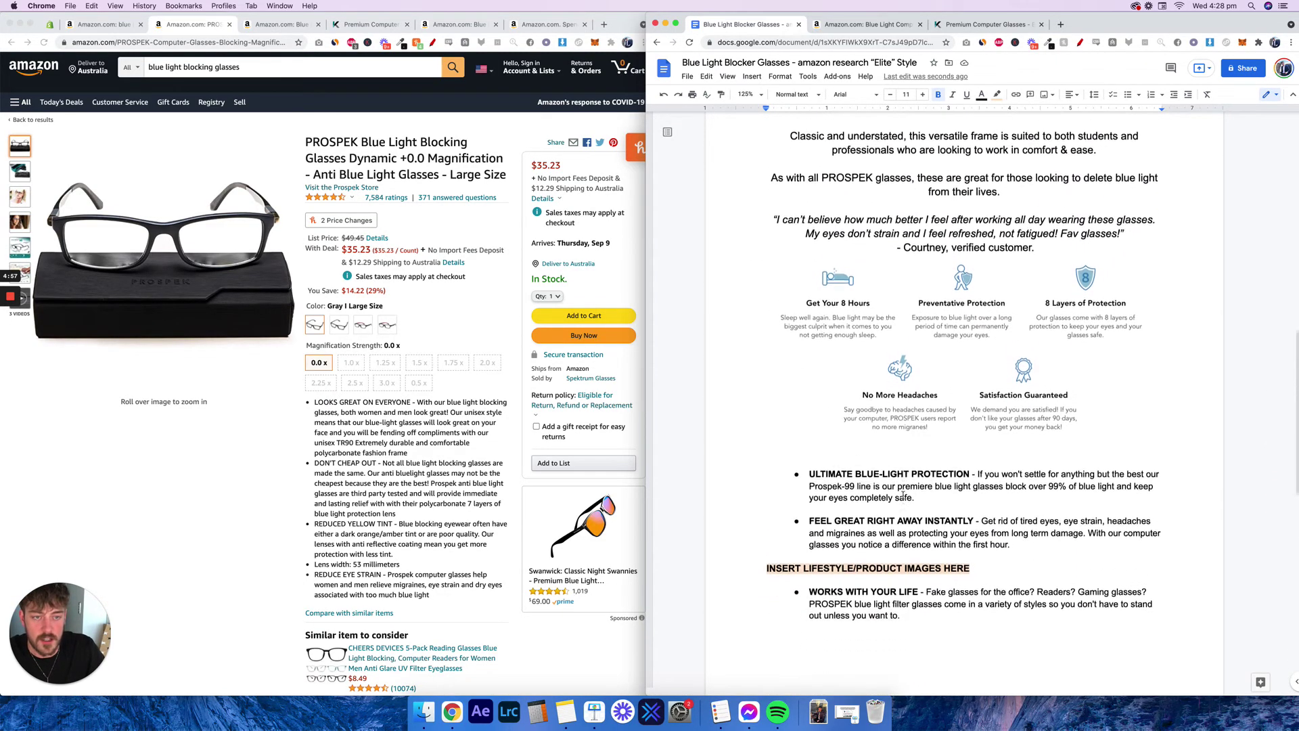
scroll(906, 495, down, 3)
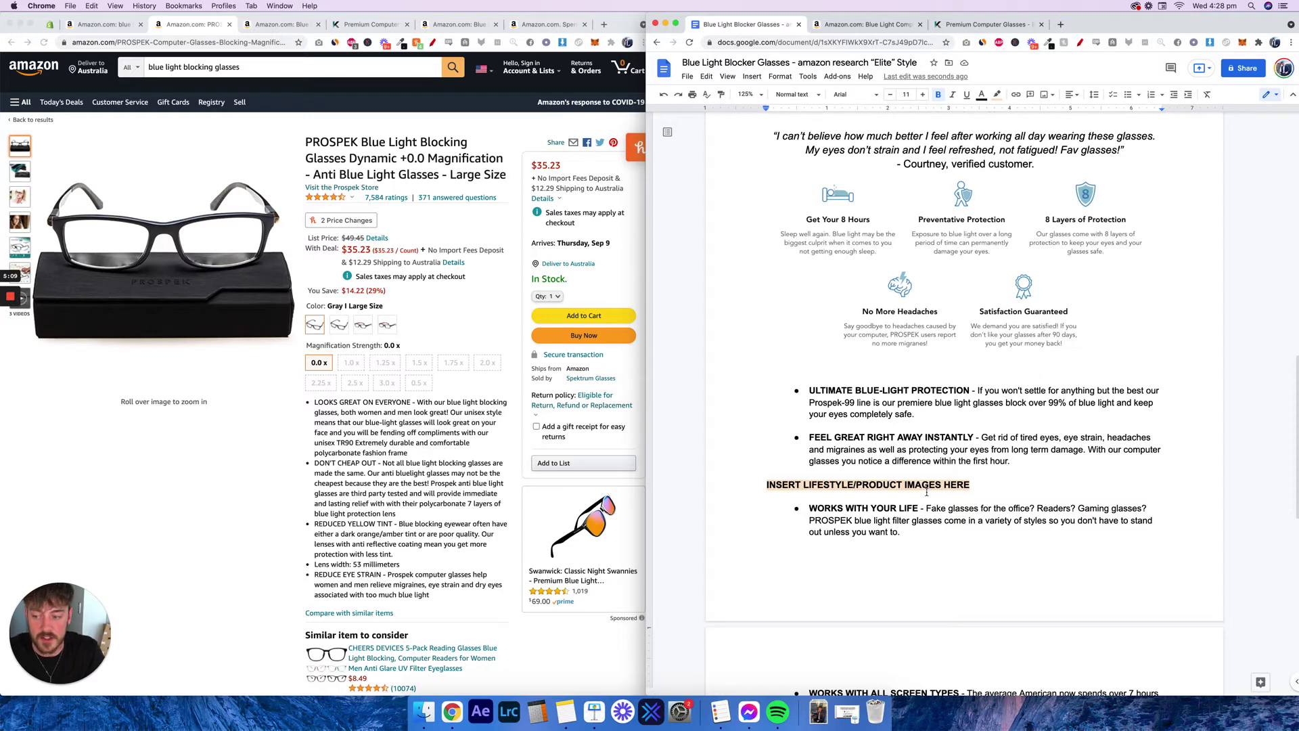
Examine the PROSPEK Dynamic listing's bullet points, highlighting those on looks, yellow tint, lens width and eye strain.
click(460, 635)
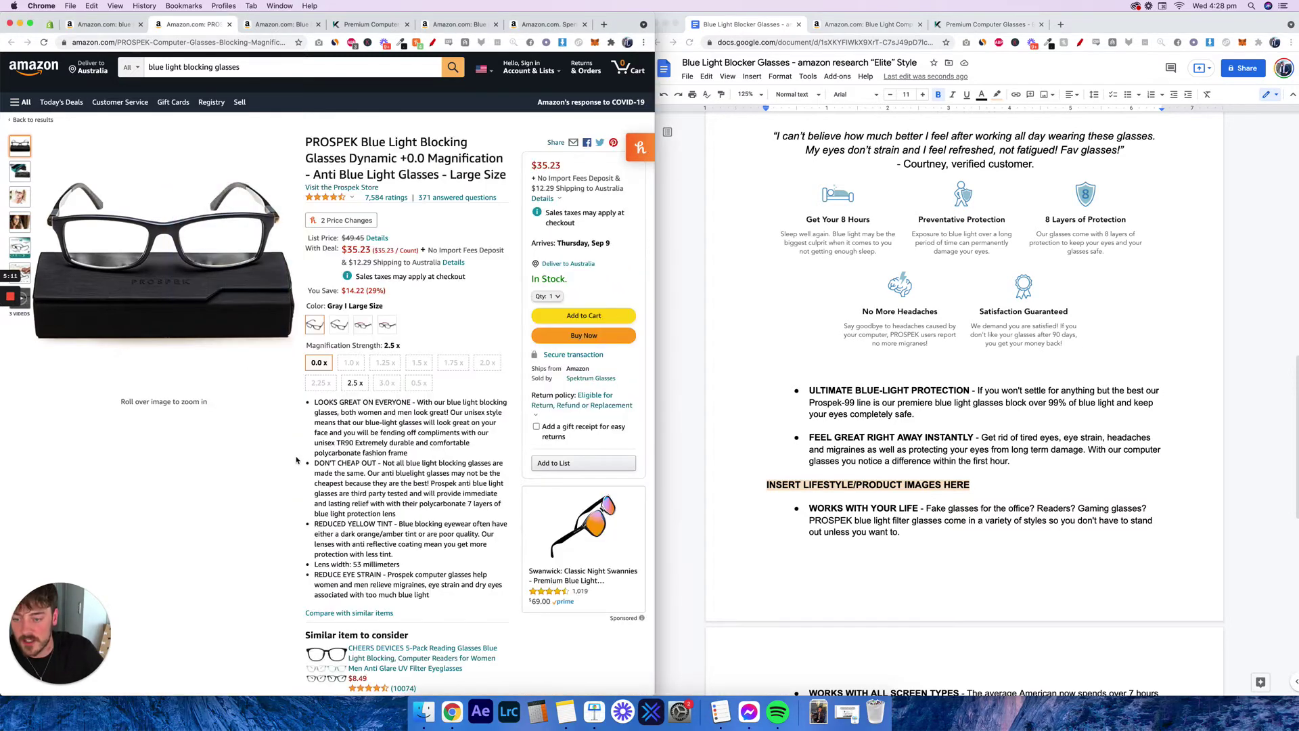
drag(315, 403, 433, 554)
click(433, 554)
click(450, 403)
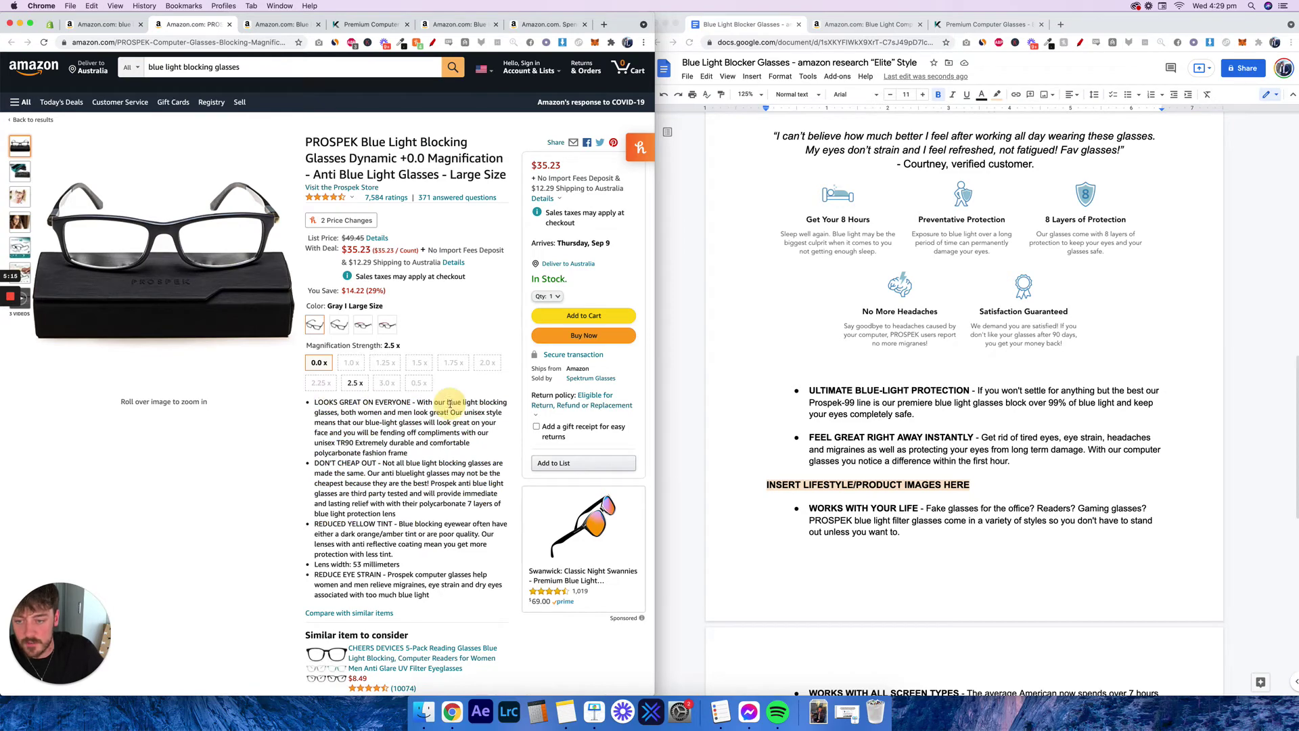
drag(379, 403, 332, 407)
click(331, 408)
drag(317, 524, 406, 527)
click(406, 529)
click(405, 567)
drag(314, 567, 417, 571)
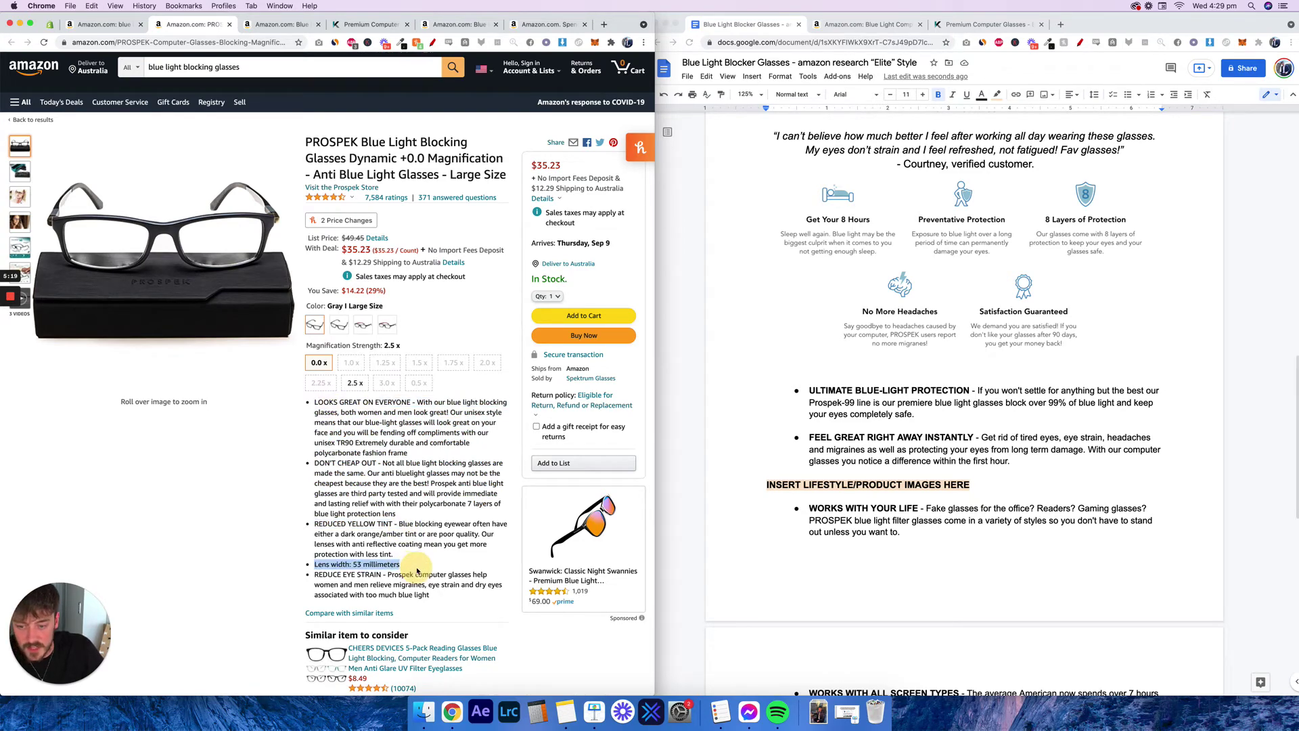
click(418, 568)
mouse_move(313, 576)
mouse_down()
mouse_move(394, 577)
mouse_move(326, 568)
mouse_up()
click(394, 579)
click(321, 573)
Compare the research document's Elite product copy with the Dynamic listing's feature bullet points.
click(1035, 472)
scroll(997, 493, down, 6)
scroll(998, 494, up, 5)
scroll(997, 494, up, 15)
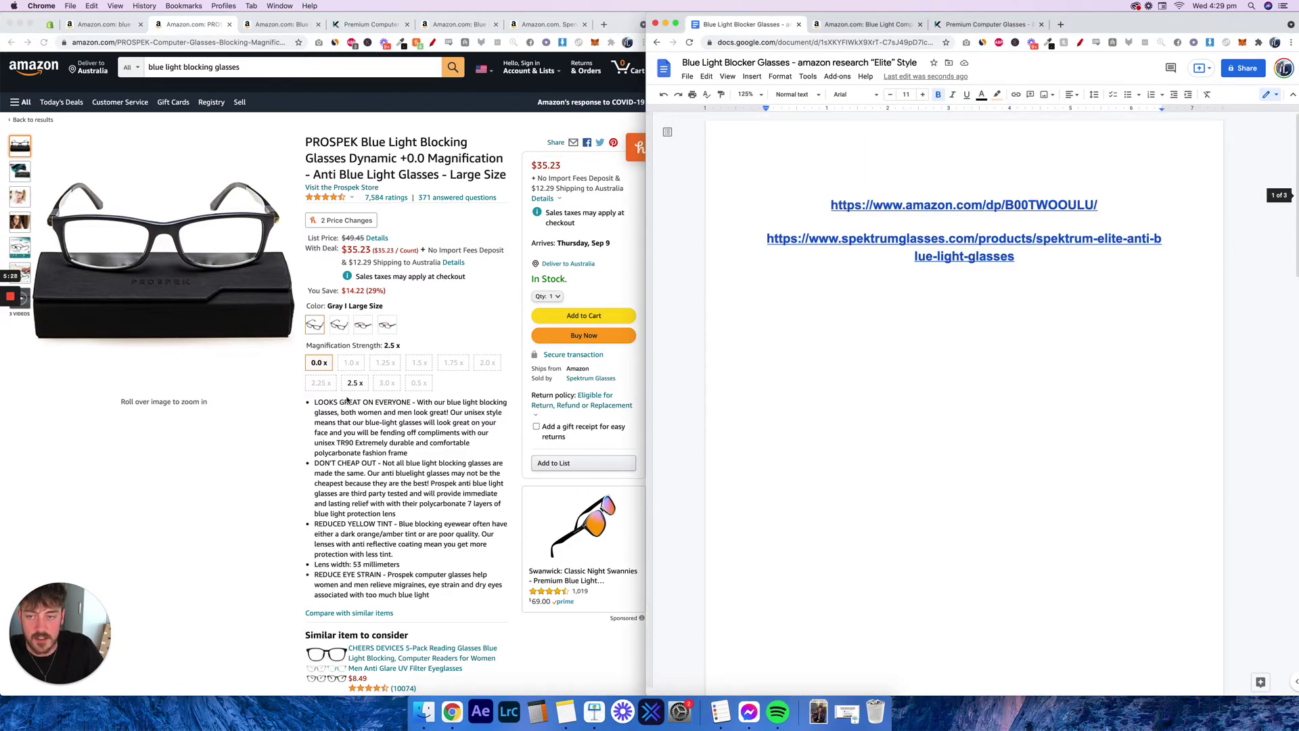
click(281, 393)
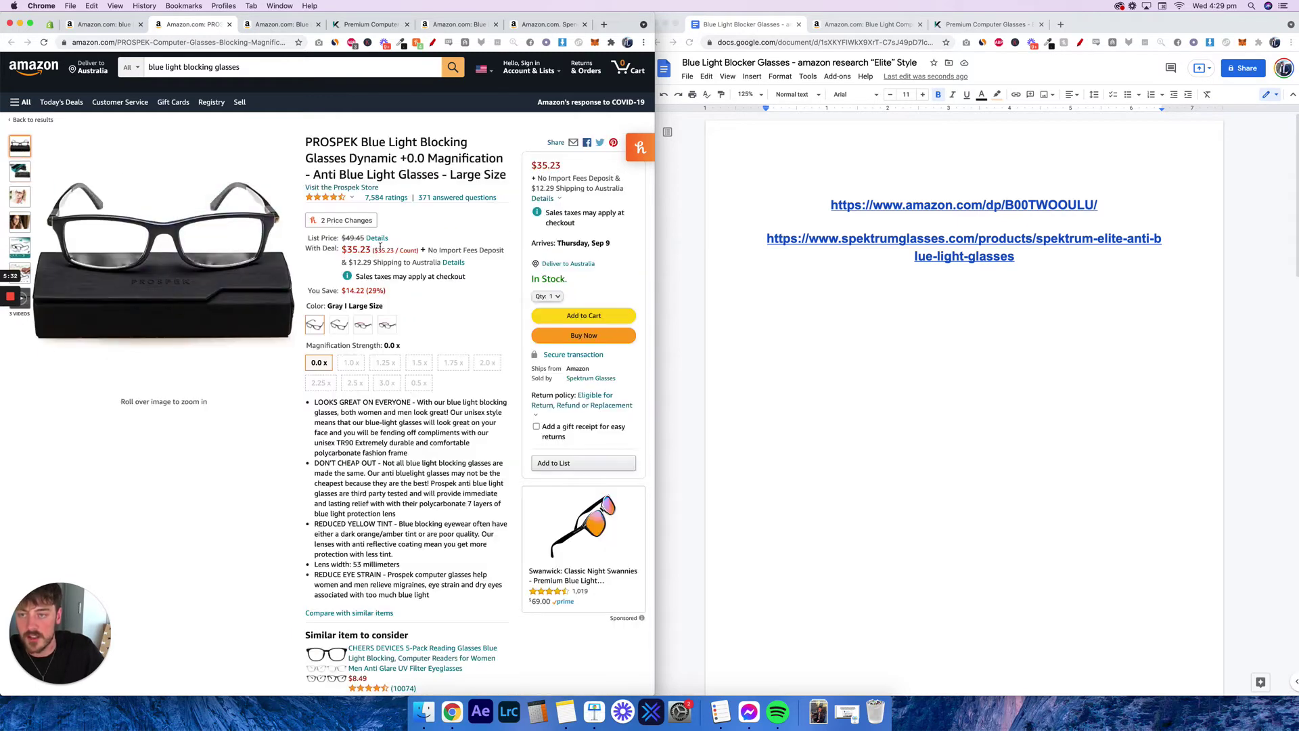
click(979, 264)
scroll(920, 326, down, 12)
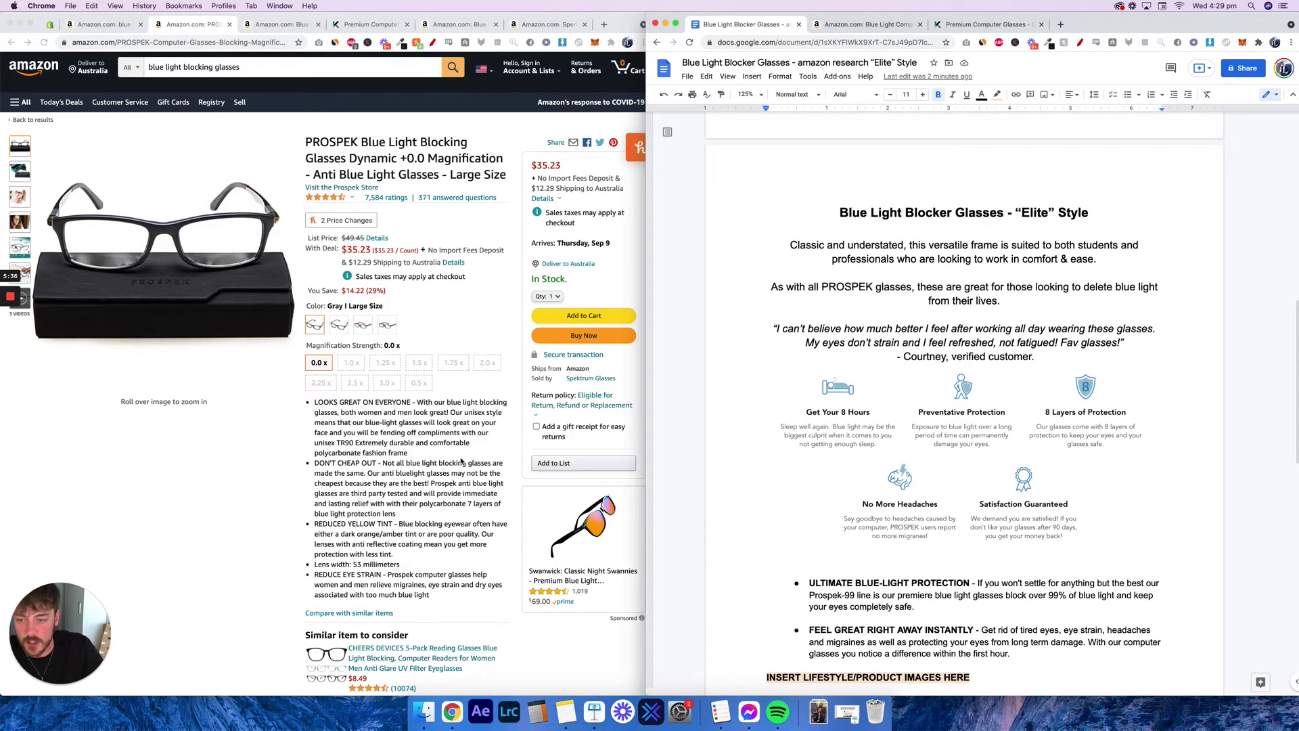
drag(380, 432, 411, 471)
drag(417, 473, 421, 475)
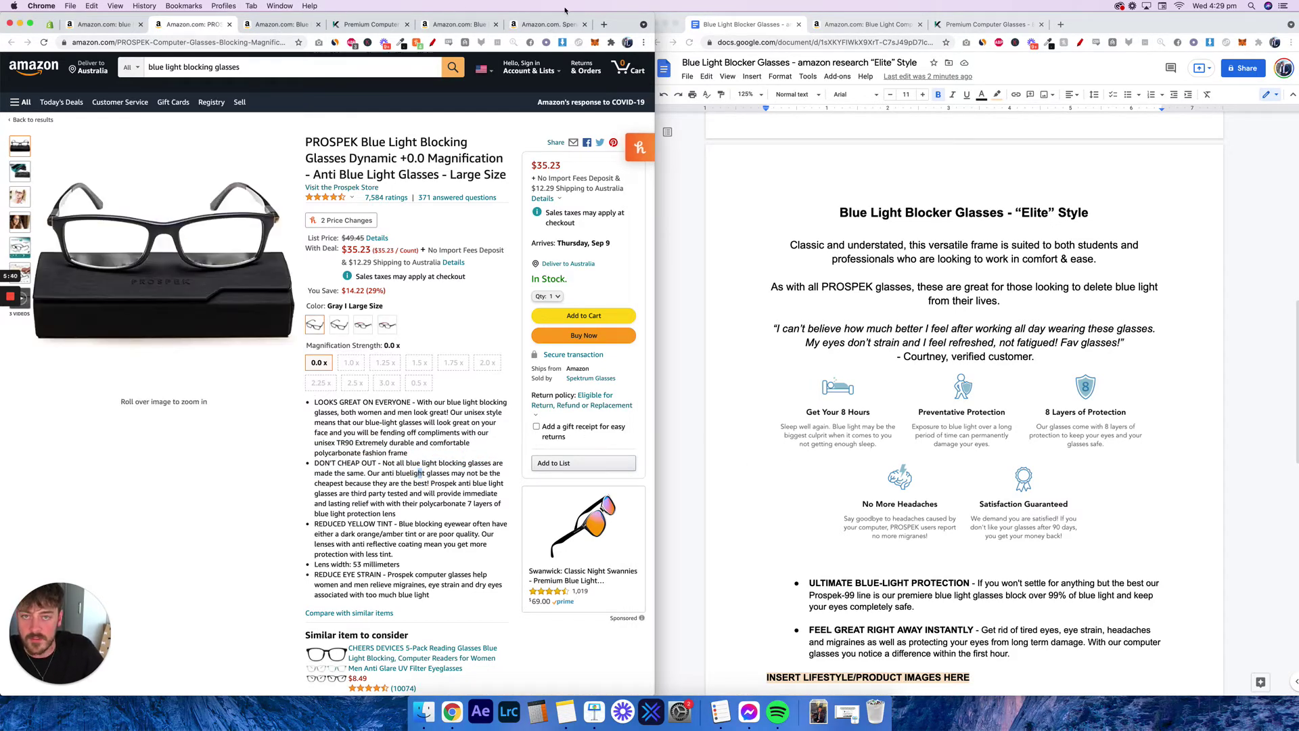
Bring up the Spektrum Elite product page beside the document and preview its product photos.
click(365, 25)
scroll(516, 229, down, 10)
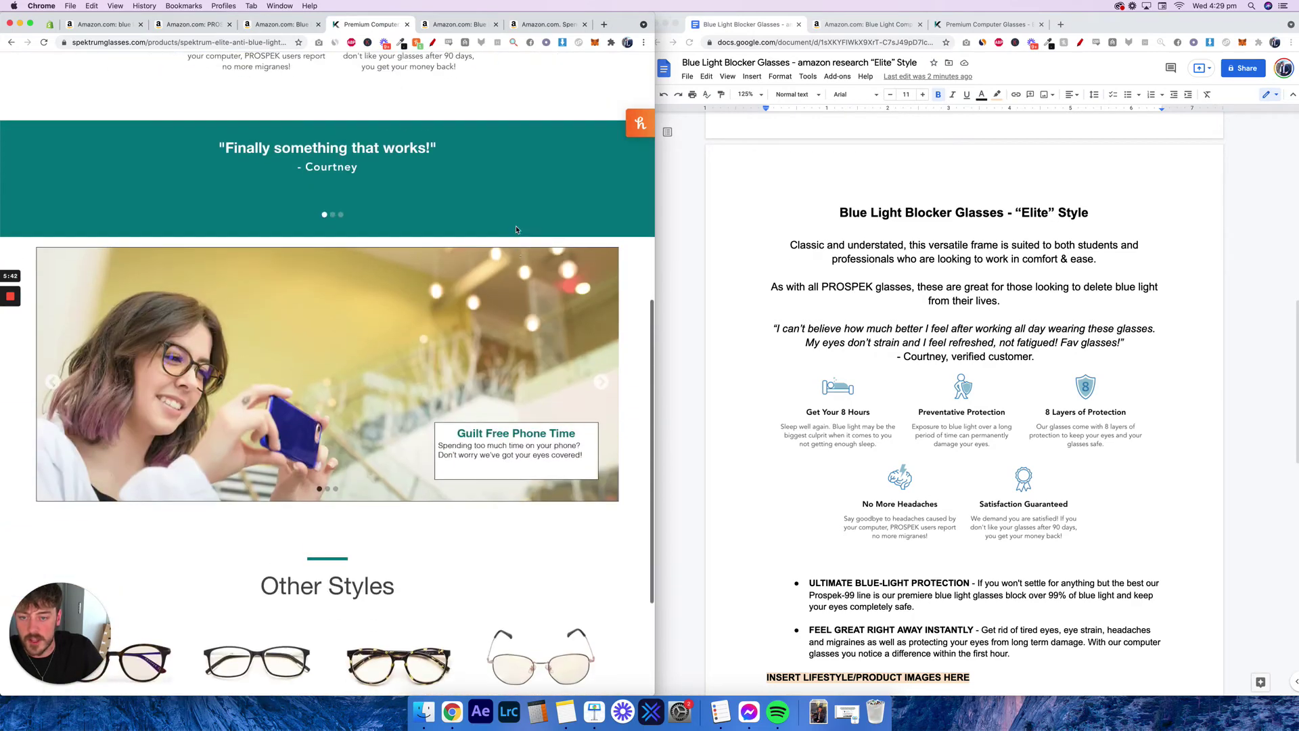
scroll(516, 229, up, 10)
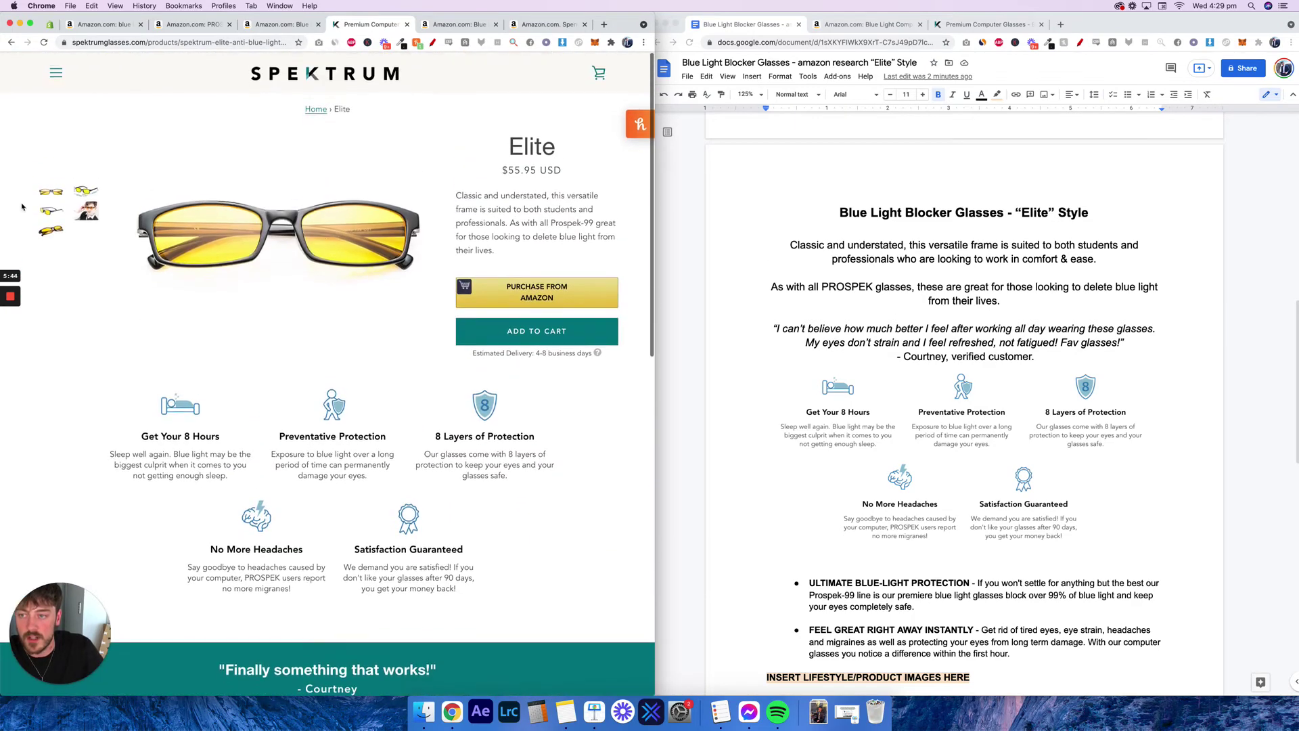
click(70, 210)
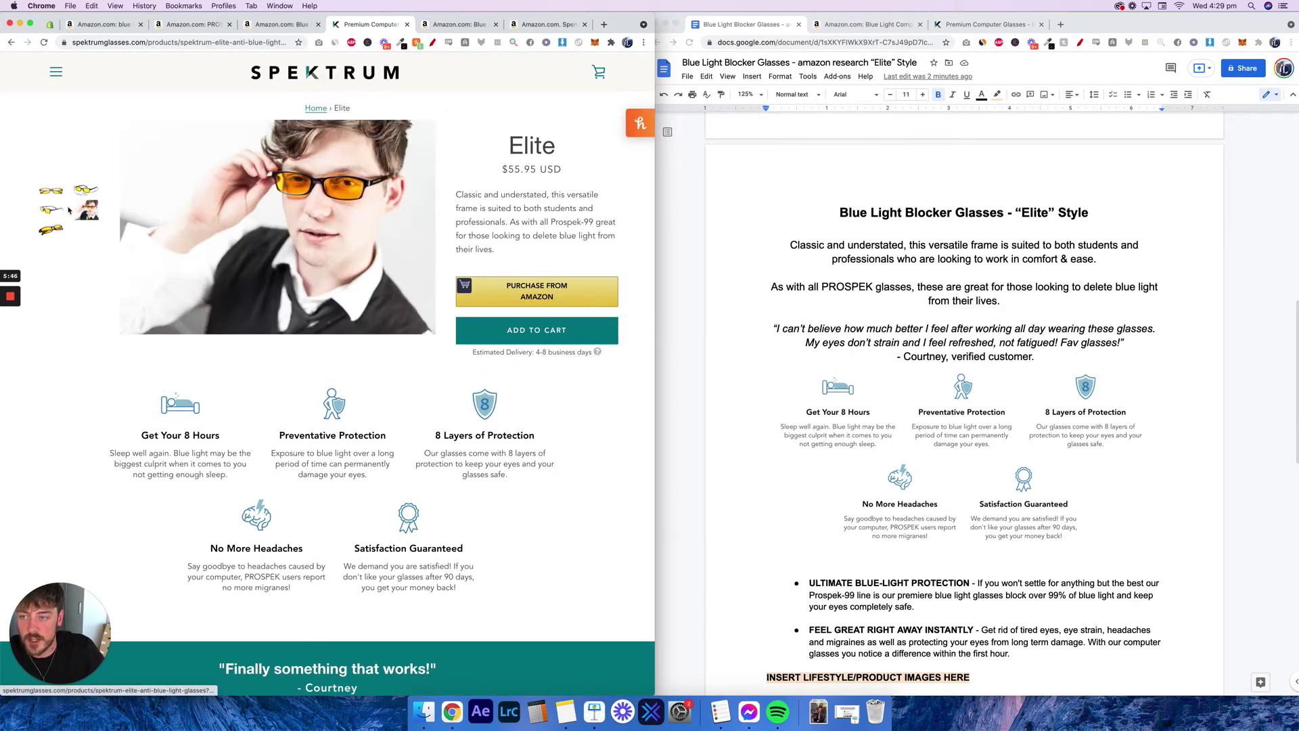
click(86, 230)
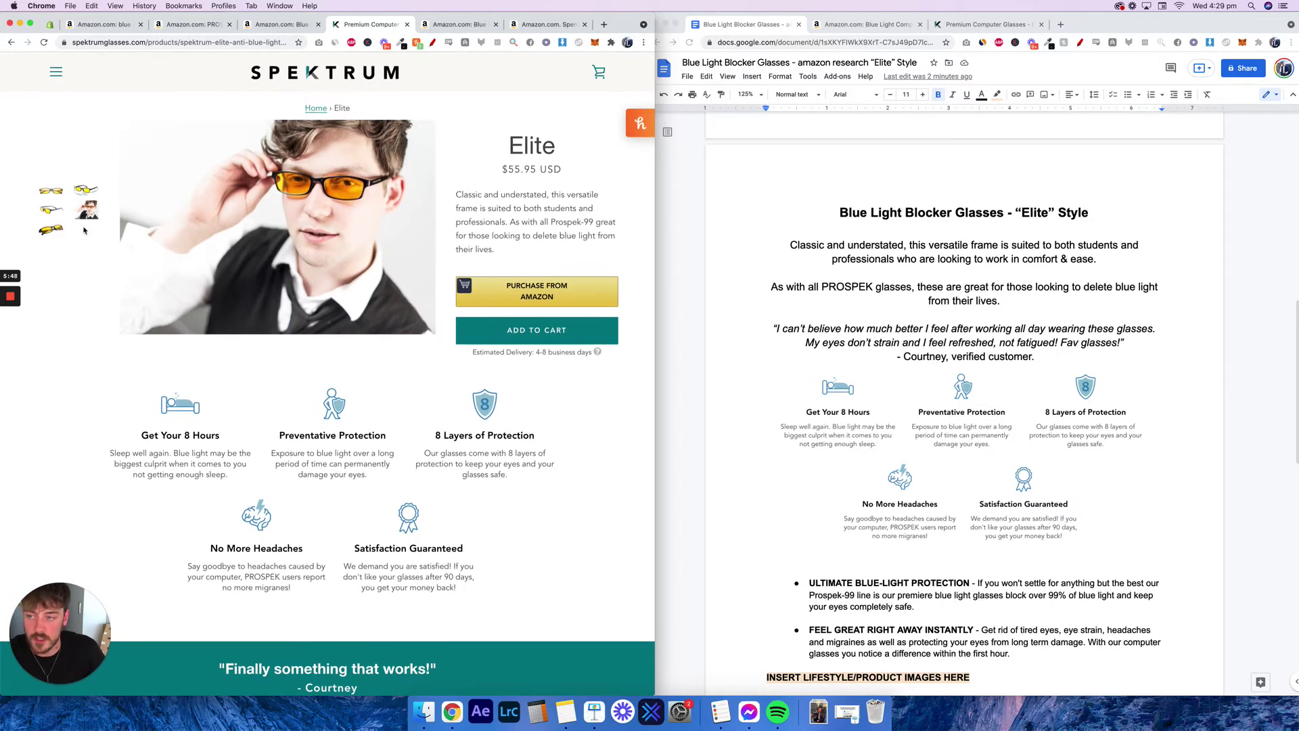
click(59, 212)
click(56, 232)
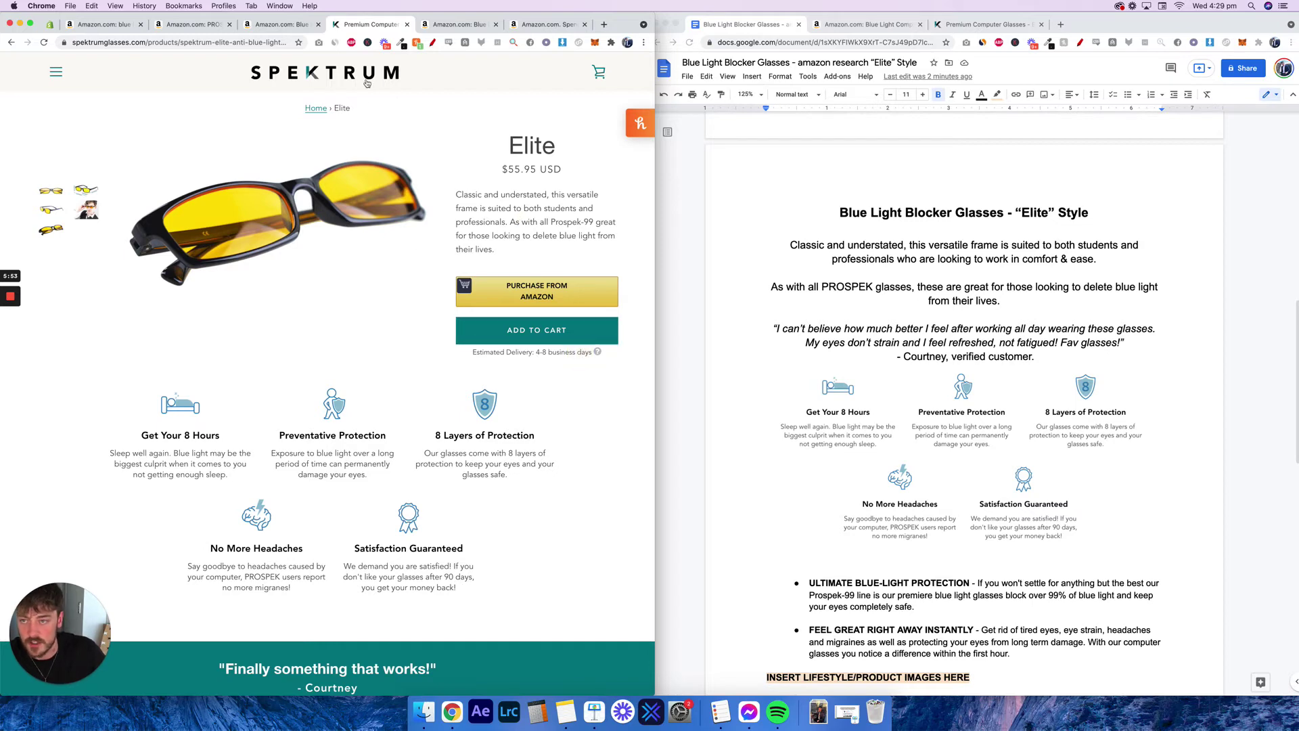
Examine the Spektrum page's testimonial banner, lifestyle slideshow and Other Styles section.
scroll(608, 270, down, 10)
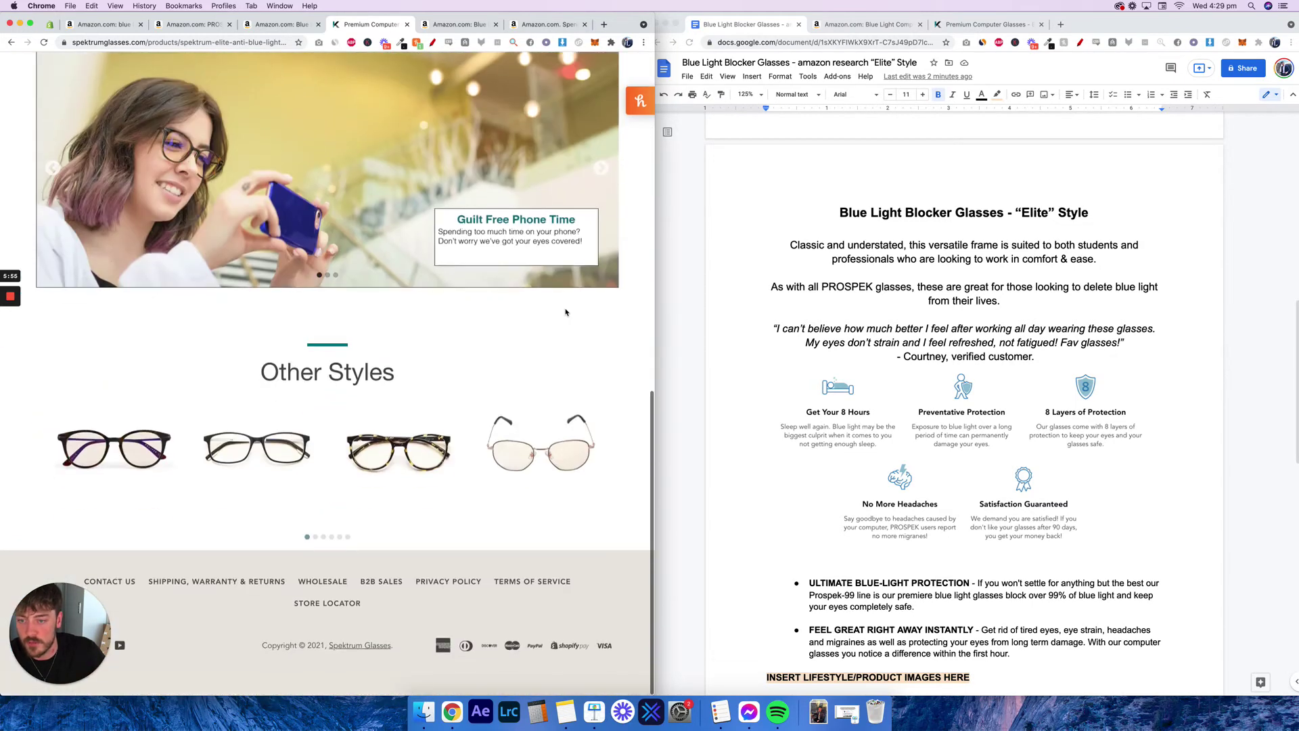
scroll(567, 310, up, 4)
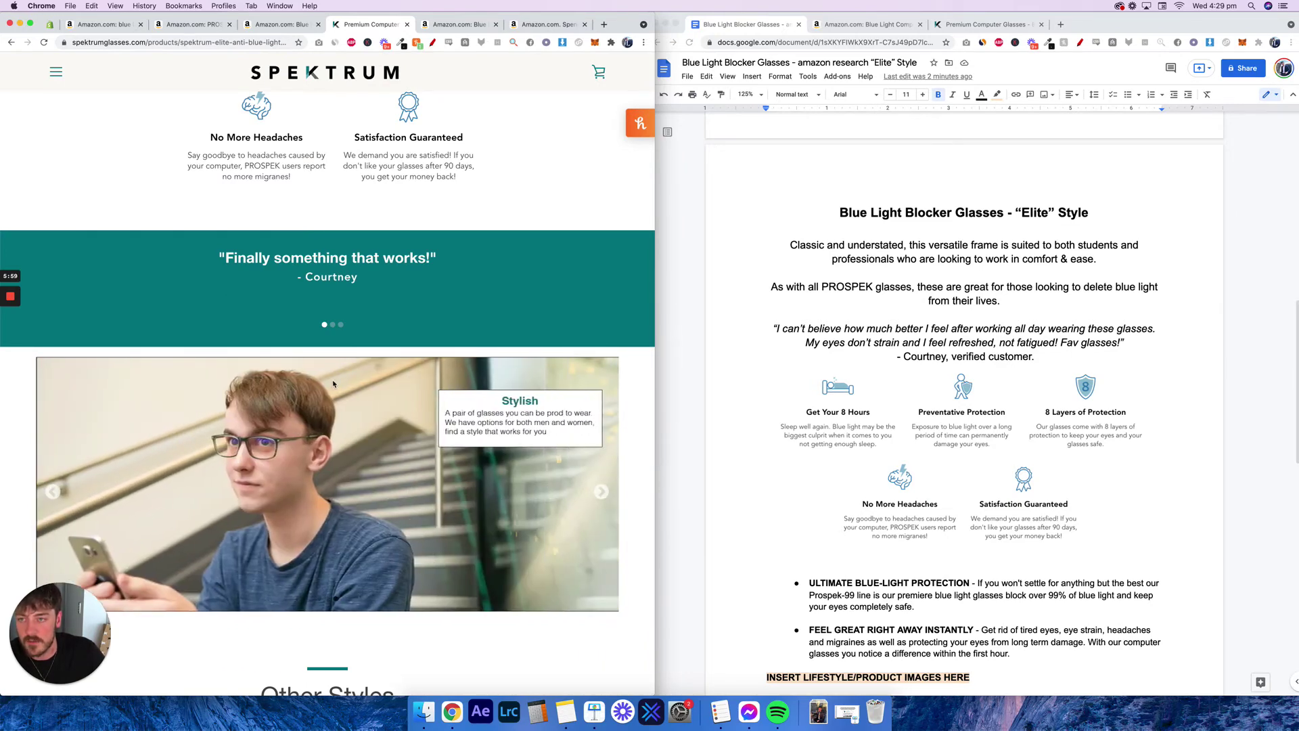
scroll(388, 387, down, 3)
scroll(387, 386, down, 2)
scroll(351, 379, up, 10)
scroll(337, 371, down, 12)
scroll(337, 371, up, 12)
scroll(336, 371, down, 10)
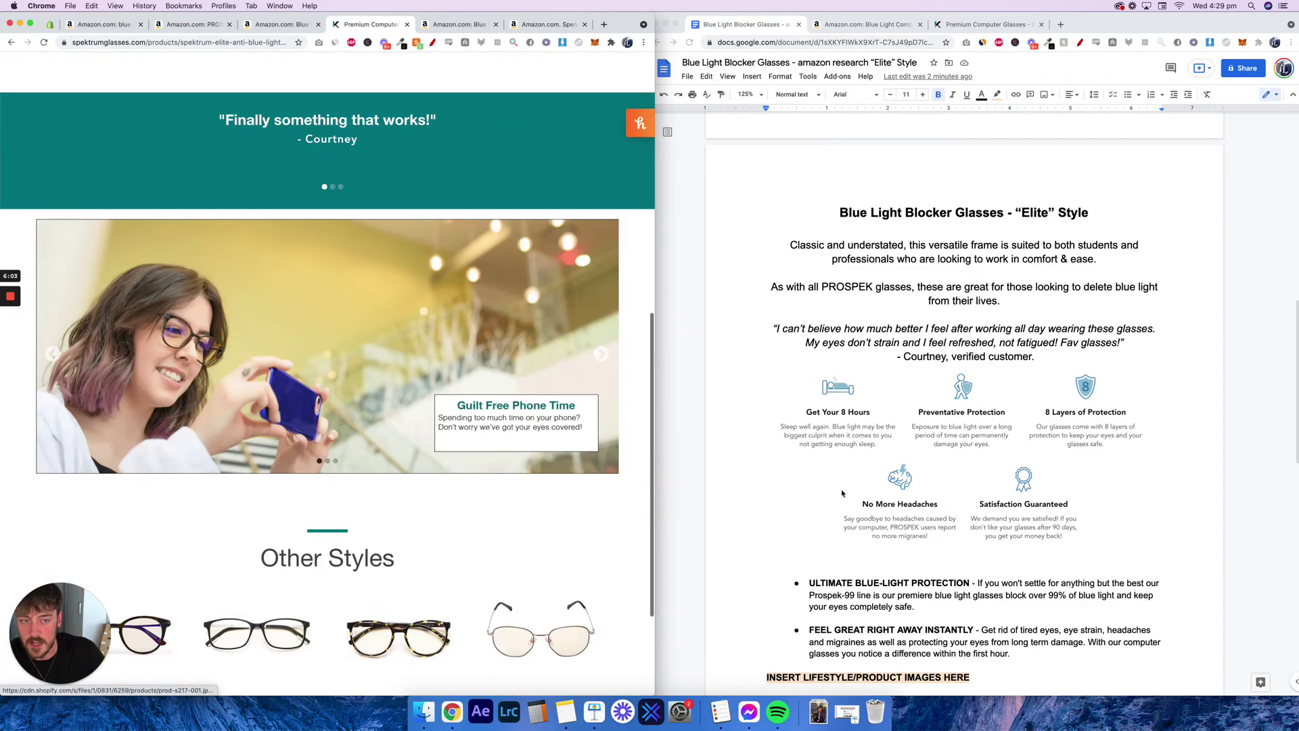
Review the Elite intro, benefits image and bullet points in the research document.
click(1013, 459)
scroll(972, 454, down, 6)
scroll(972, 455, up, 10)
scroll(972, 455, down, 15)
scroll(971, 457, up, 5)
scroll(967, 609, up, 12)
scroll(959, 547, down, 6)
scroll(959, 547, down, 1)
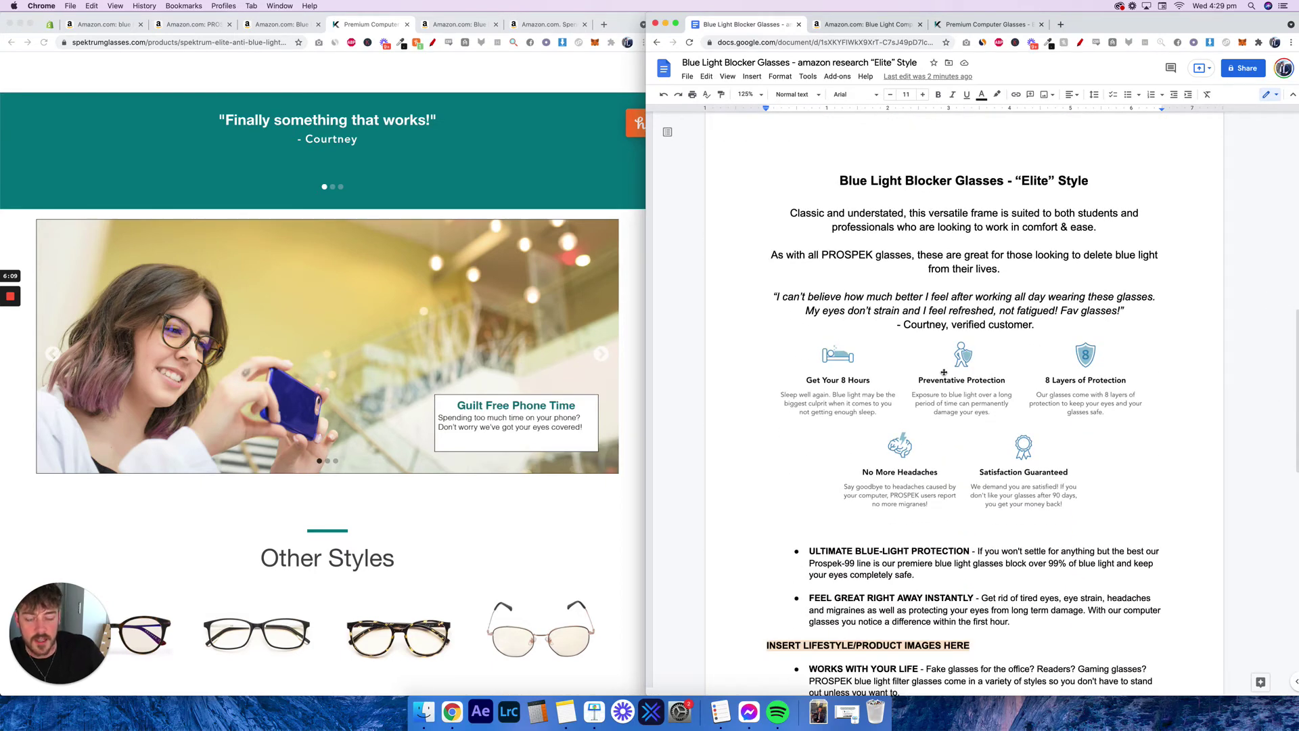
Review the customer testimonial, feature bullets and highlighted image placeholders in the Elite copy document.
click(1056, 310)
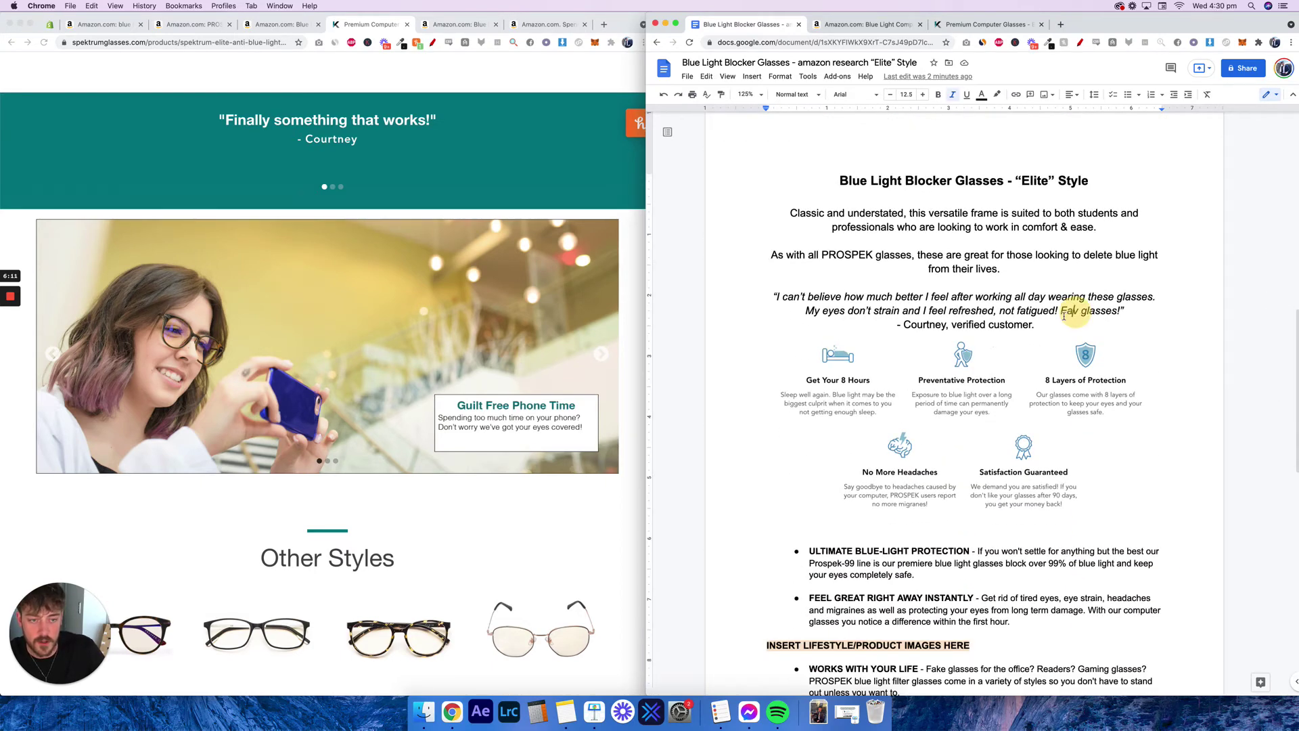
click(1011, 319)
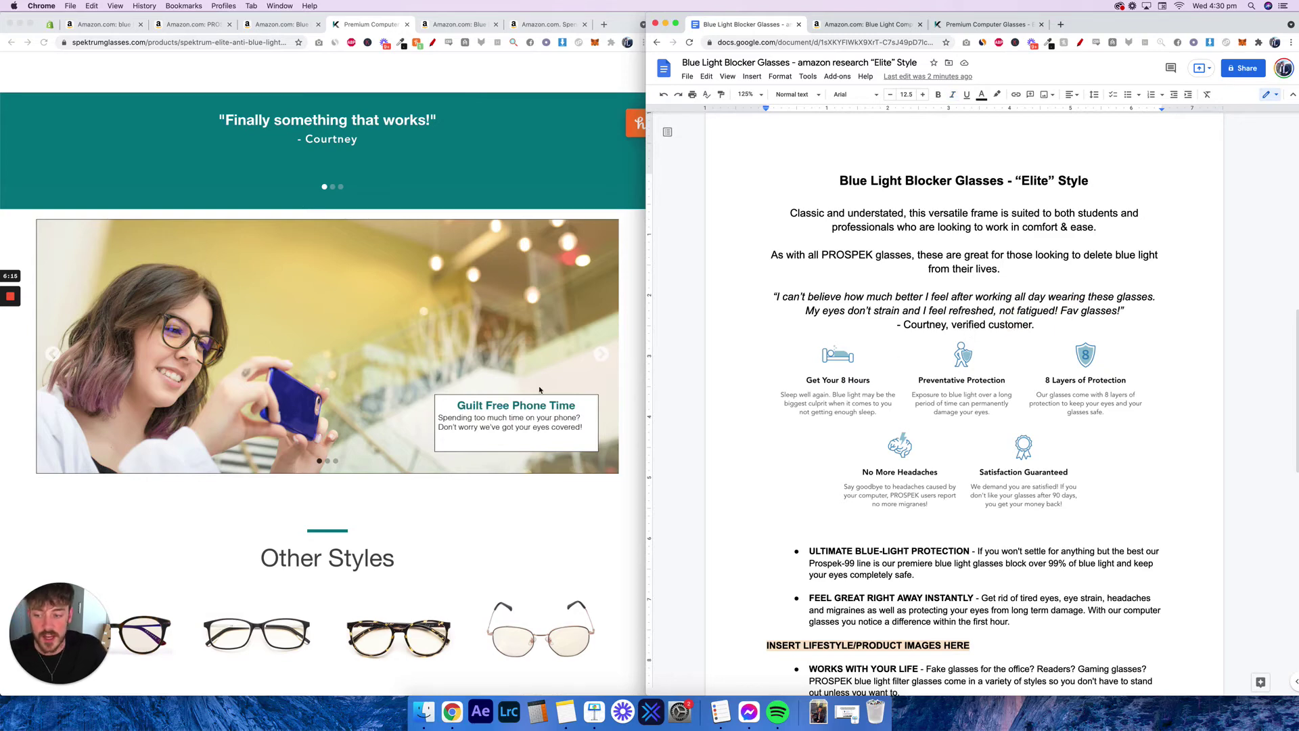
scroll(929, 322, down, 12)
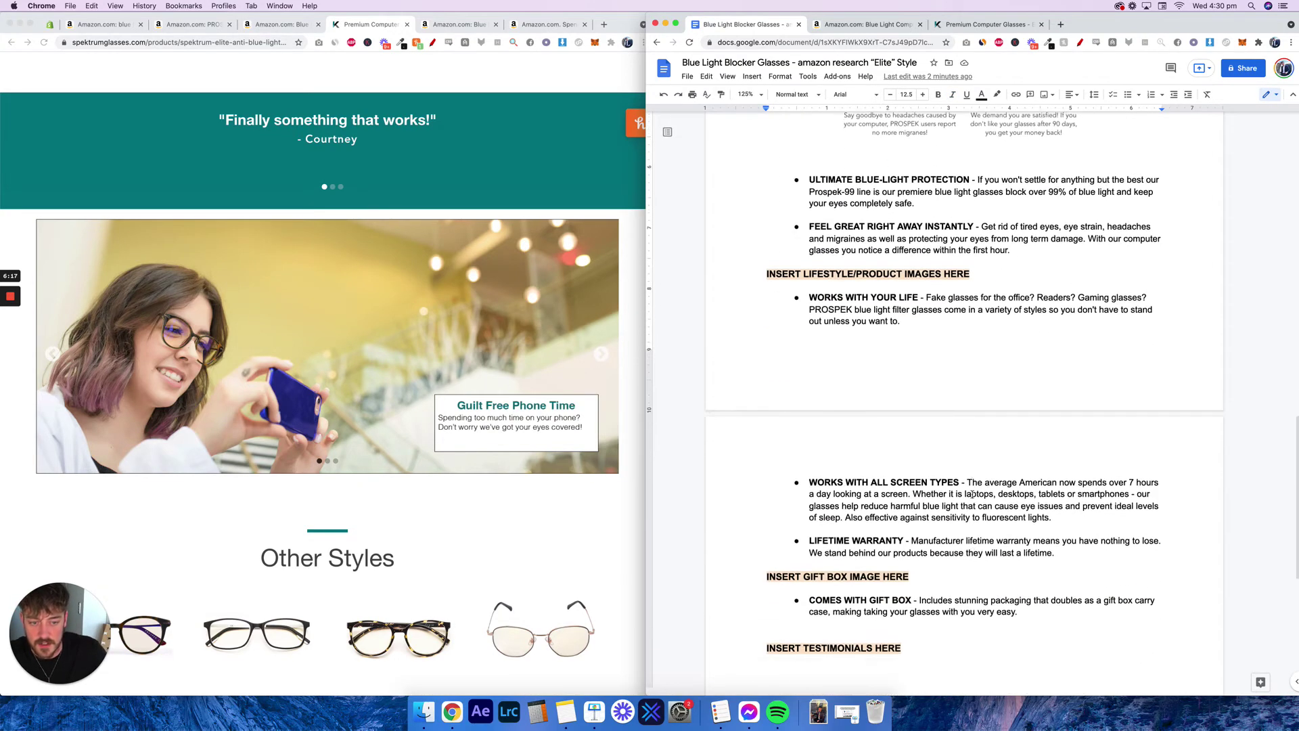
scroll(768, 318, up, 2)
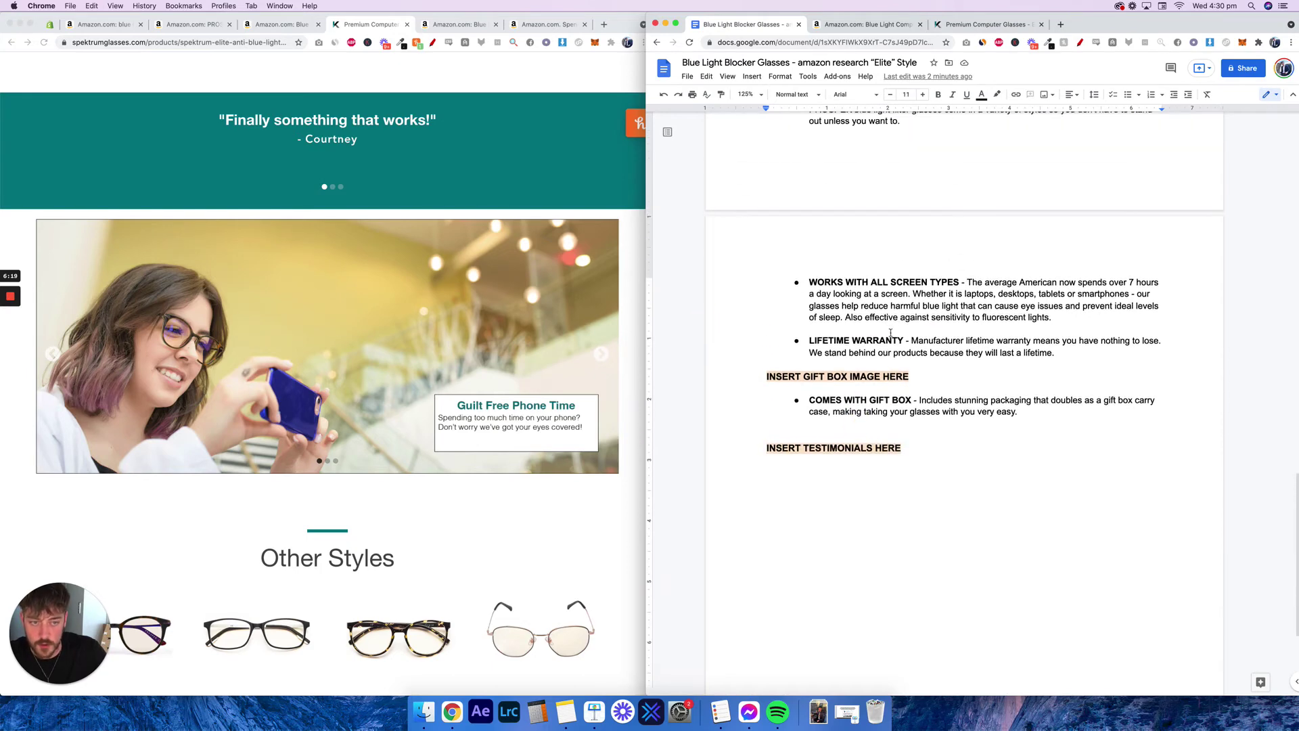
click(858, 376)
scroll(875, 369, up, 10)
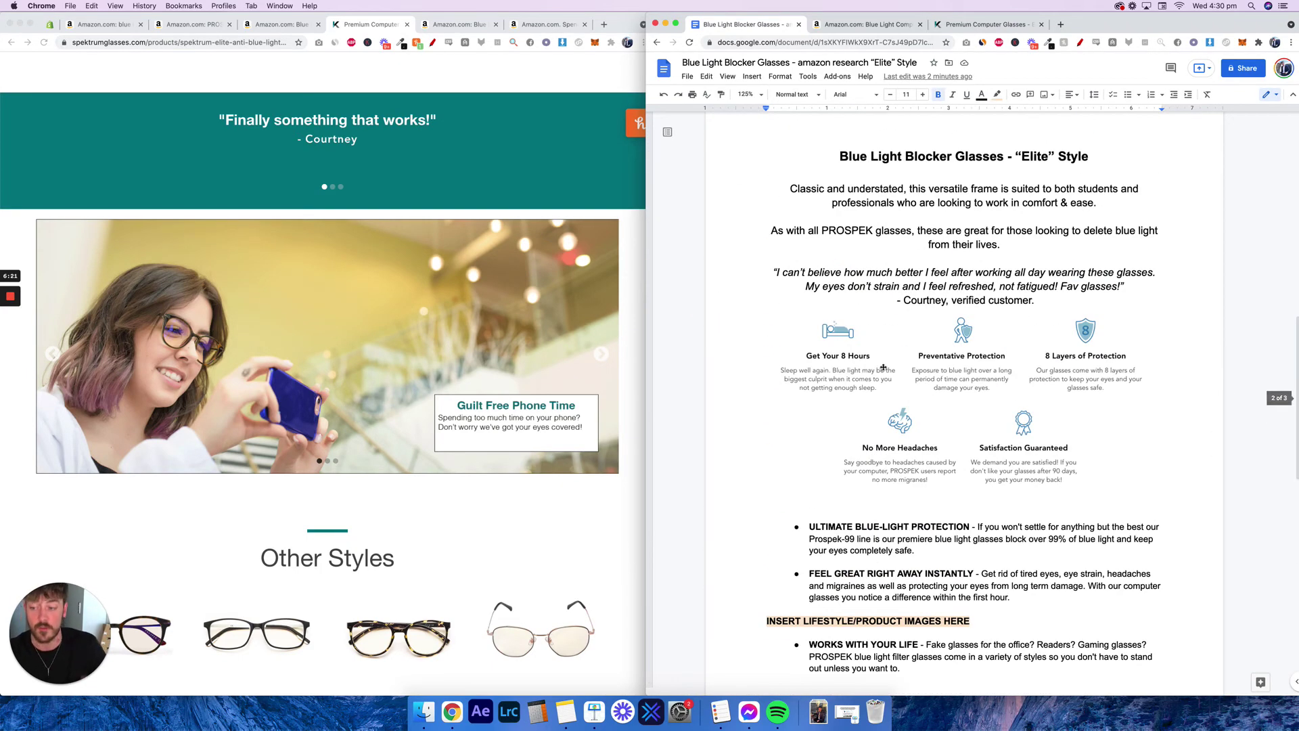
scroll(1003, 348, up, 2)
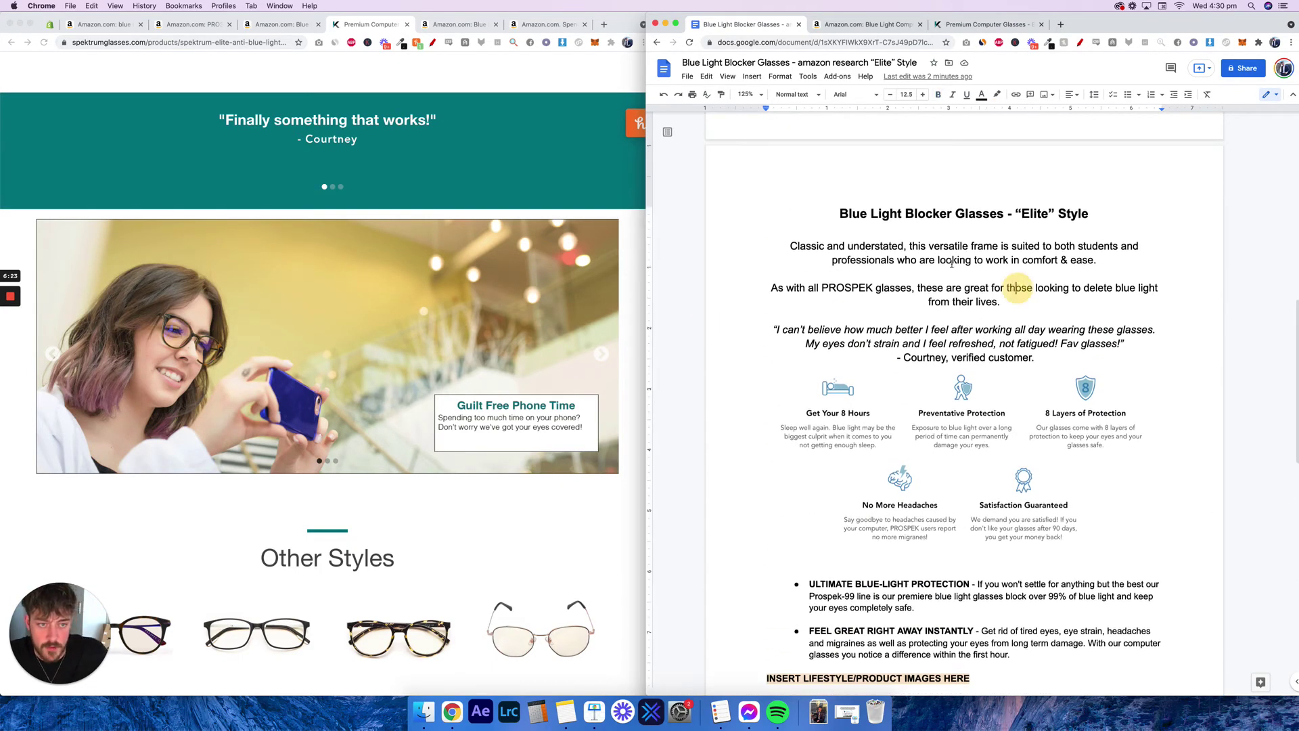
Highlight the two Elite intro paragraphs in the research document and examine their wording.
click(1072, 287)
drag(789, 246, 1003, 302)
click(1024, 308)
scroll(1128, 300, down, 6)
scroll(1127, 301, up, 9)
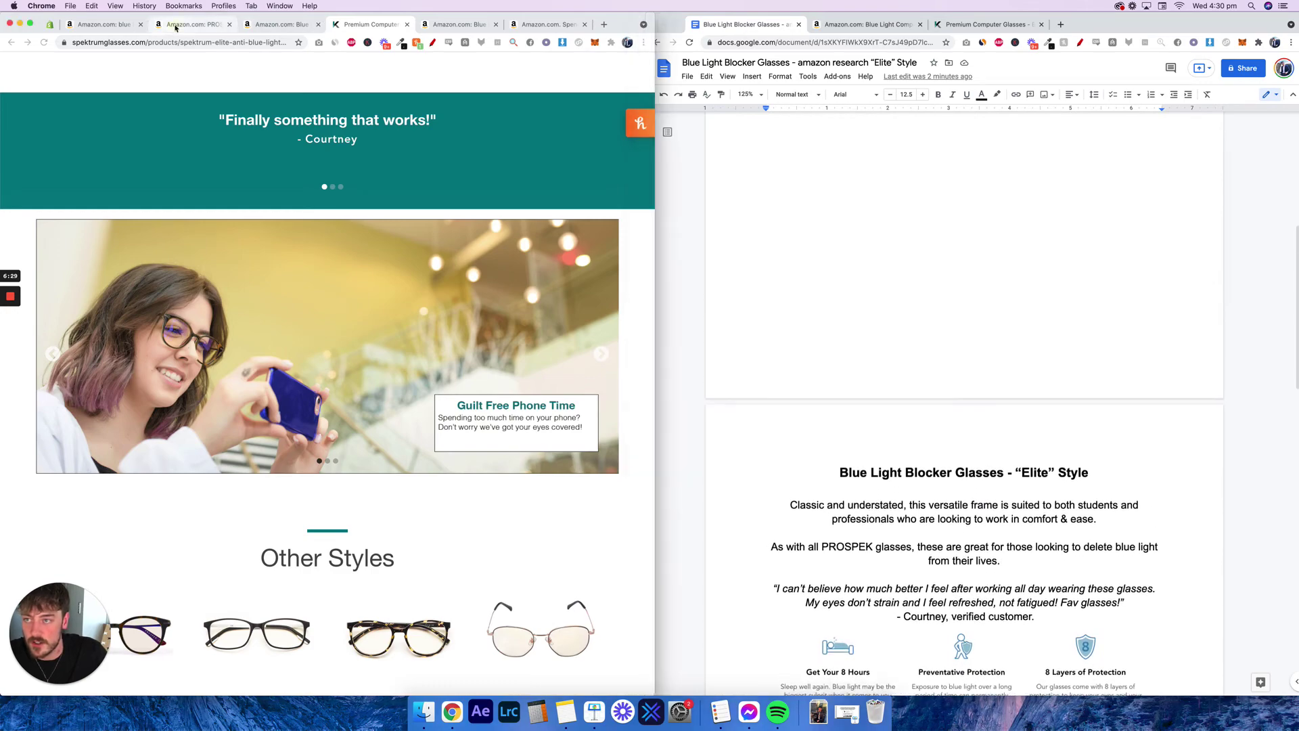
Bring up the Amazon search results for blue light blocking glasses and look through the competing listings.
click(321, 19)
click(102, 24)
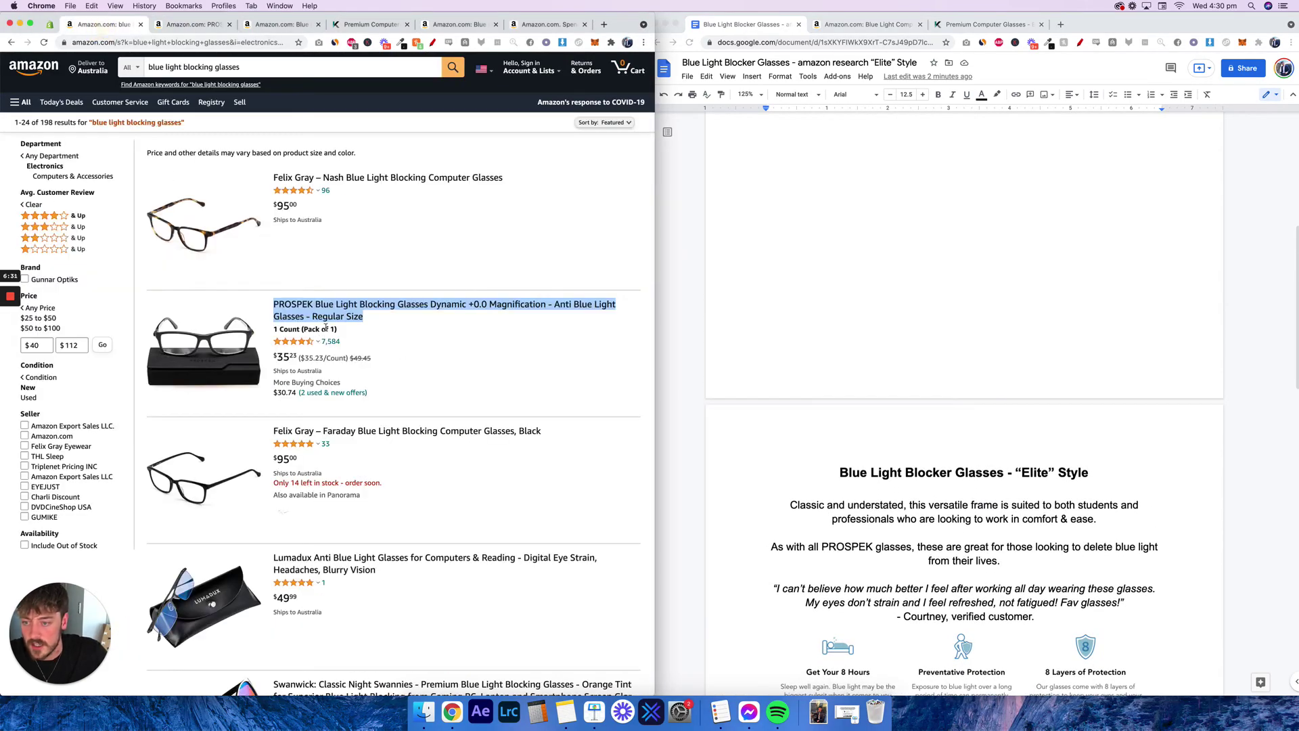
scroll(326, 328, down, 15)
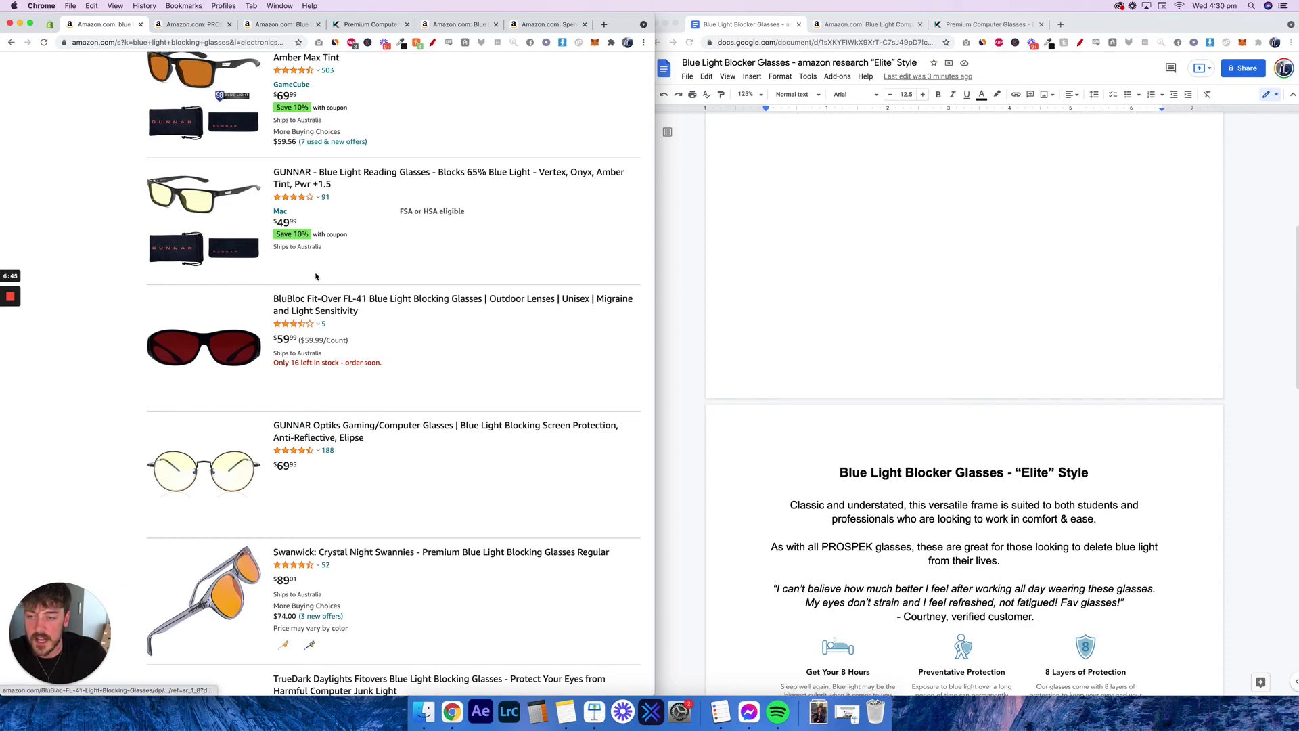
click(892, 362)
scroll(359, 255, up, 15)
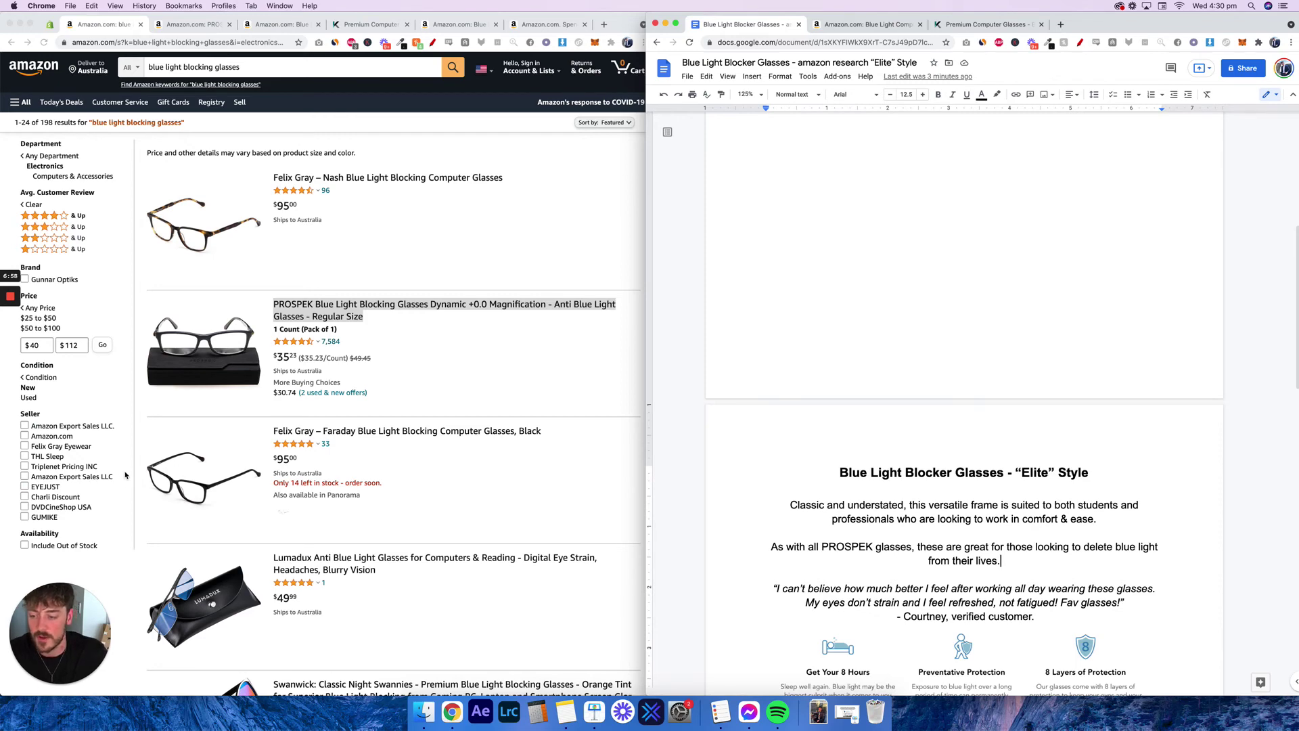
Reread the document's Elite copy from the intro through the benefits image and feature bullets.
click(884, 397)
scroll(886, 412, down, 5)
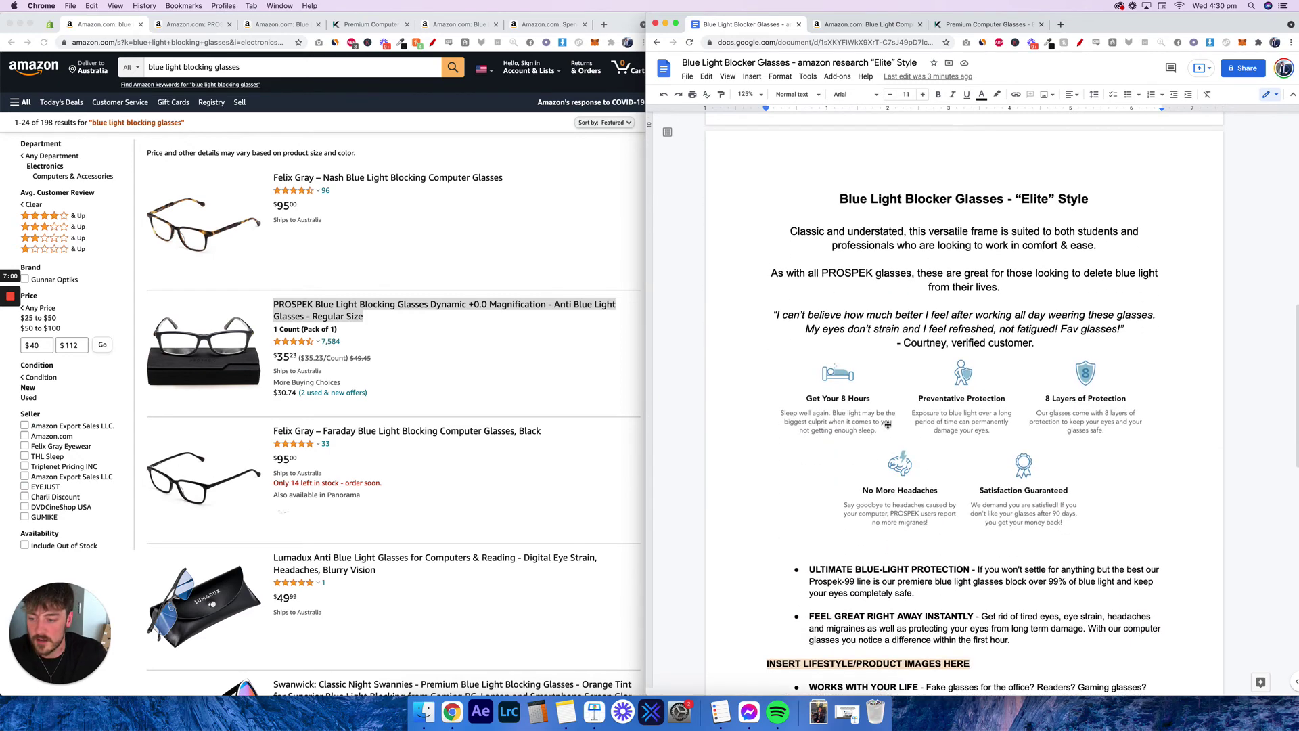
scroll(887, 425, down, 4)
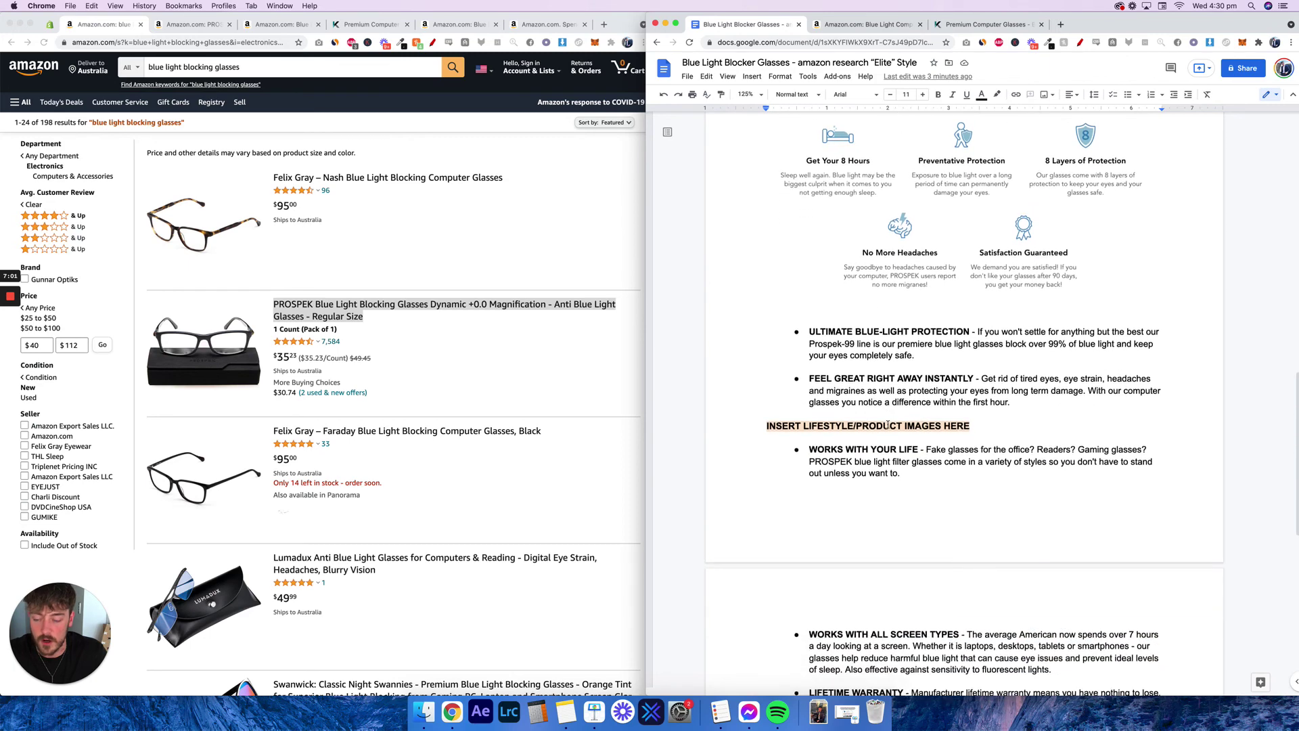
scroll(887, 425, up, 3)
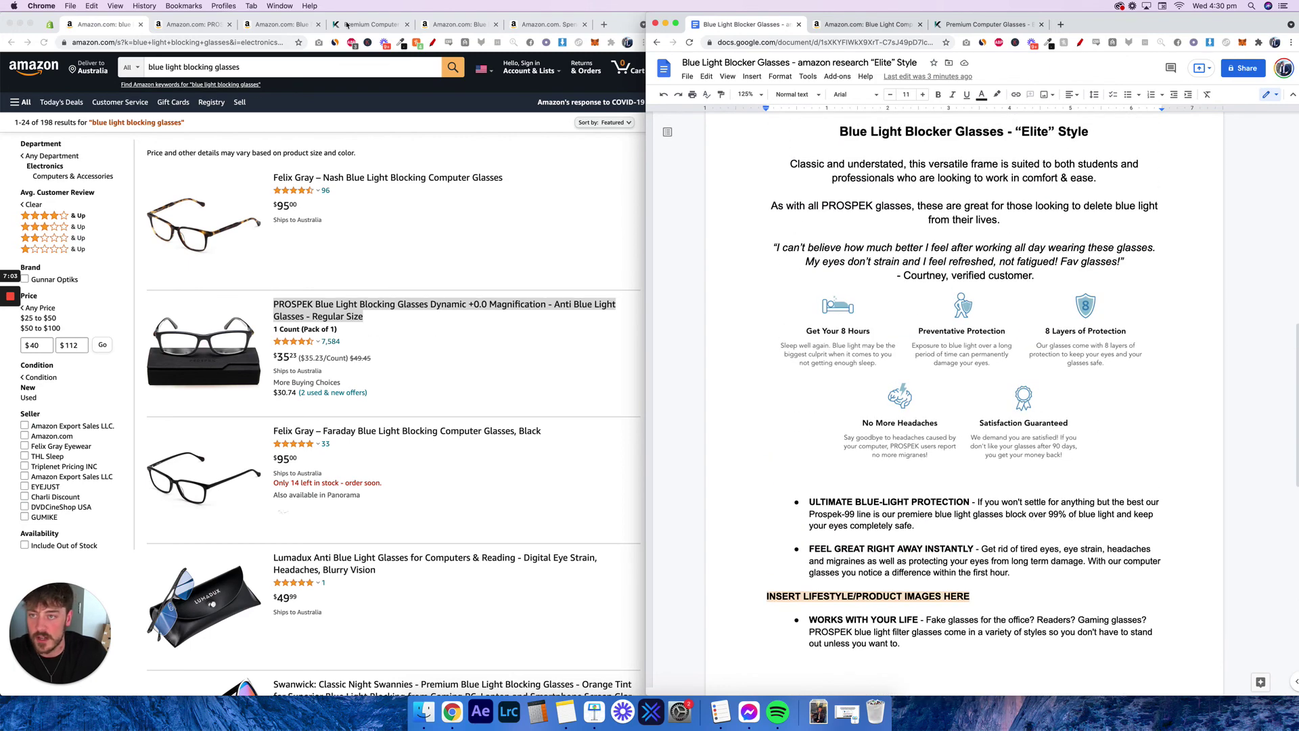
Compare the Spektrum Elite page's description and benefits icons with the document, selecting the matching copy there.
click(368, 25)
scroll(554, 454, down, 4)
scroll(553, 454, up, 12)
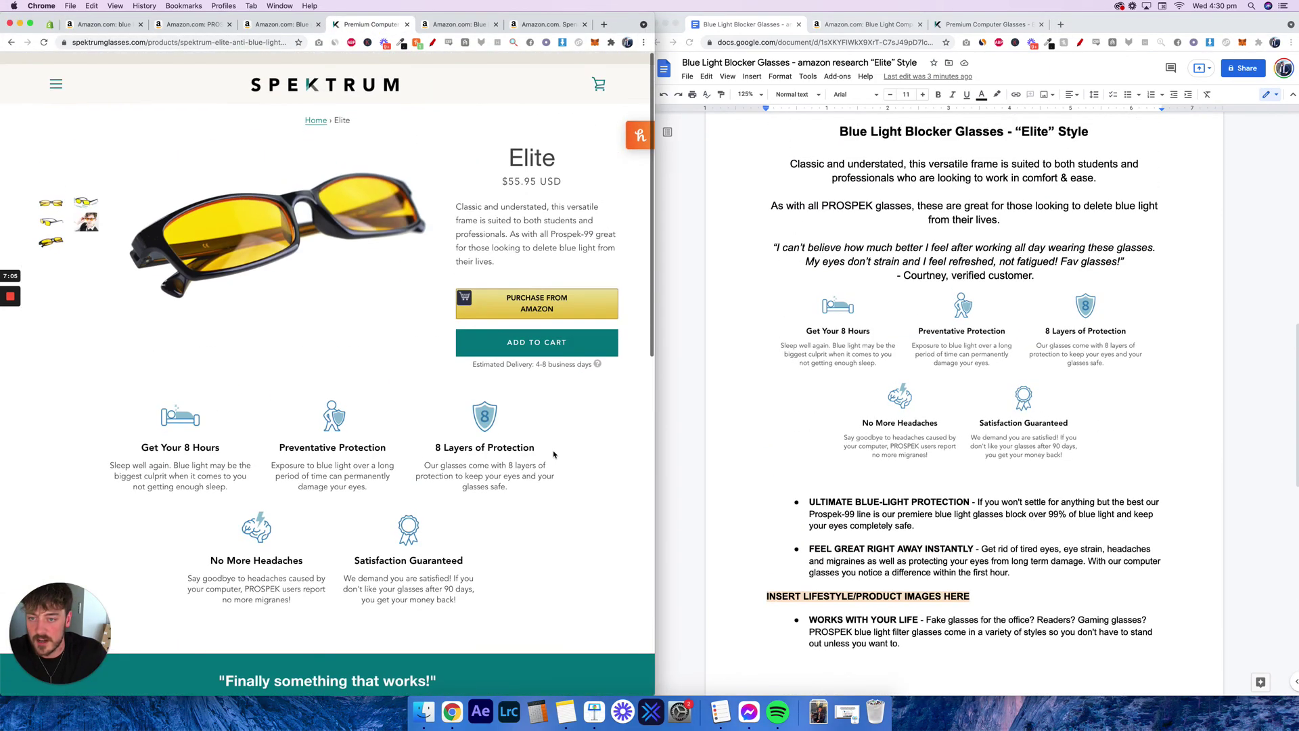
click(884, 337)
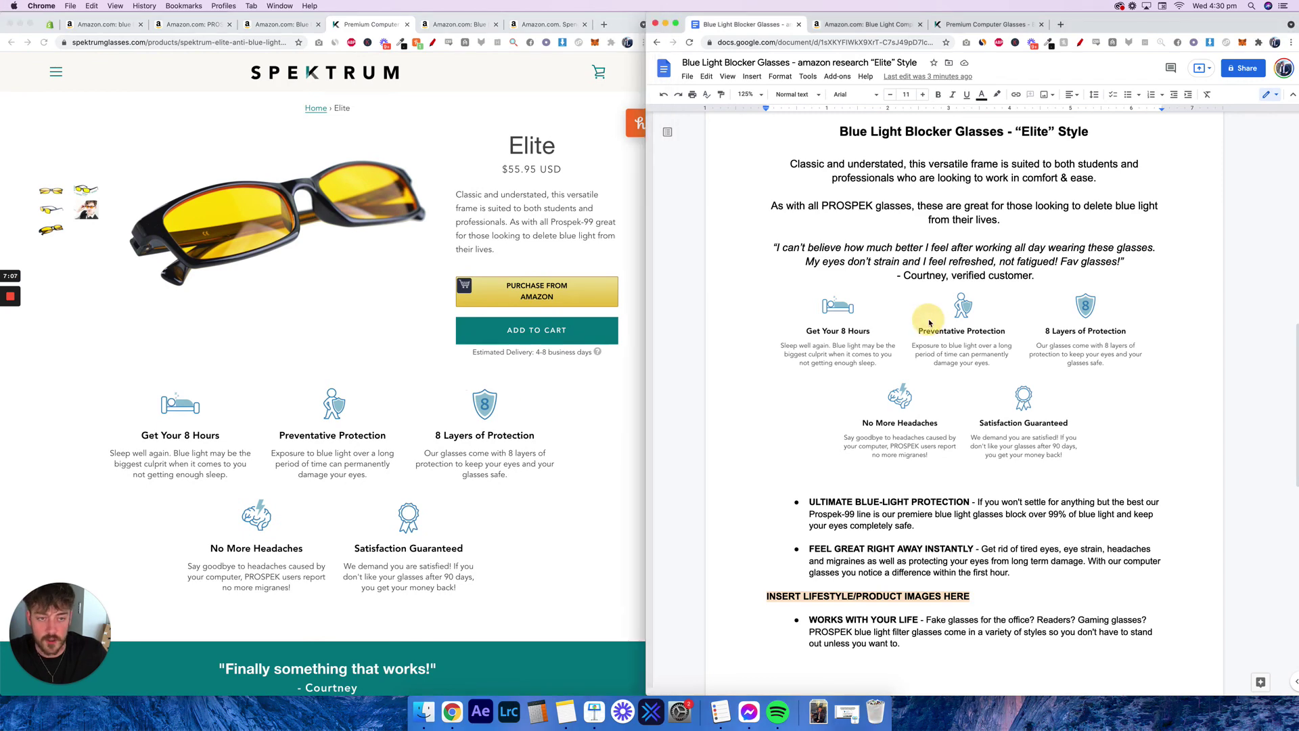
click(831, 192)
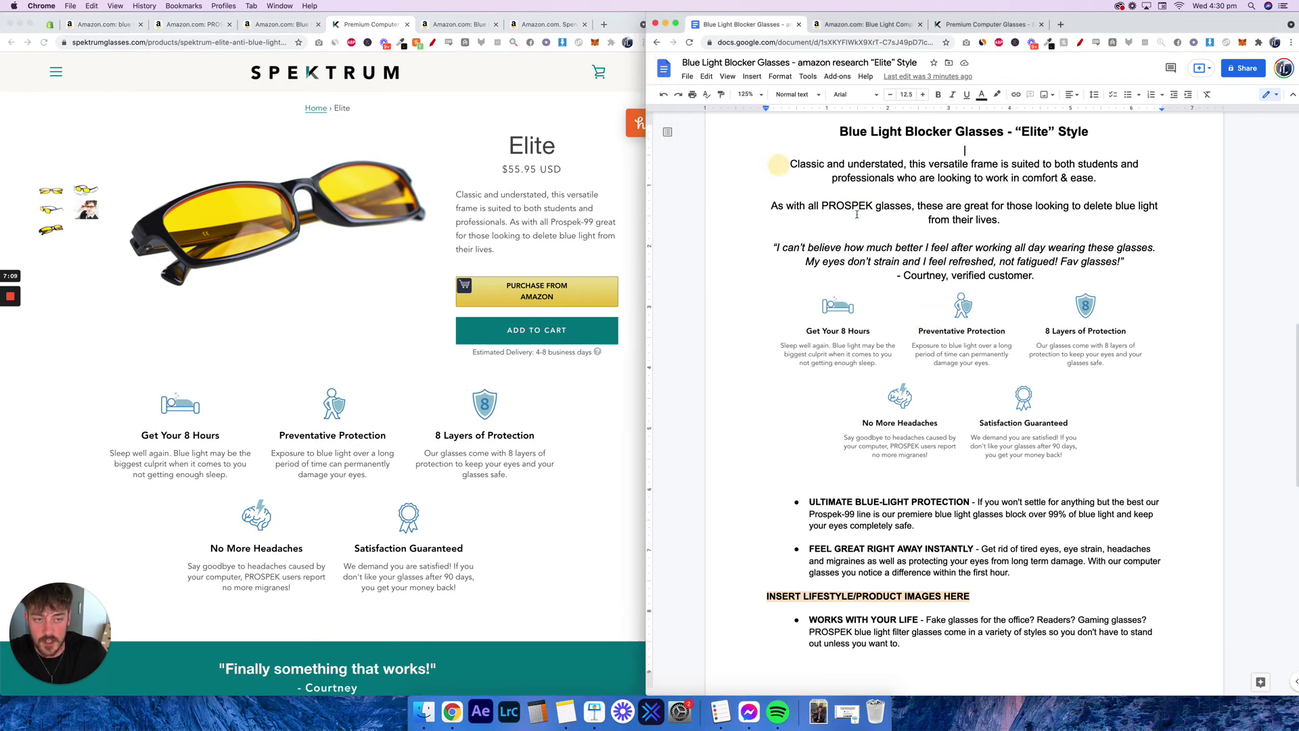
key(super+a)
Bring up the PROSPEK Elite Amazon listing and compare its feature bullets with those in the document.
click(344, 25)
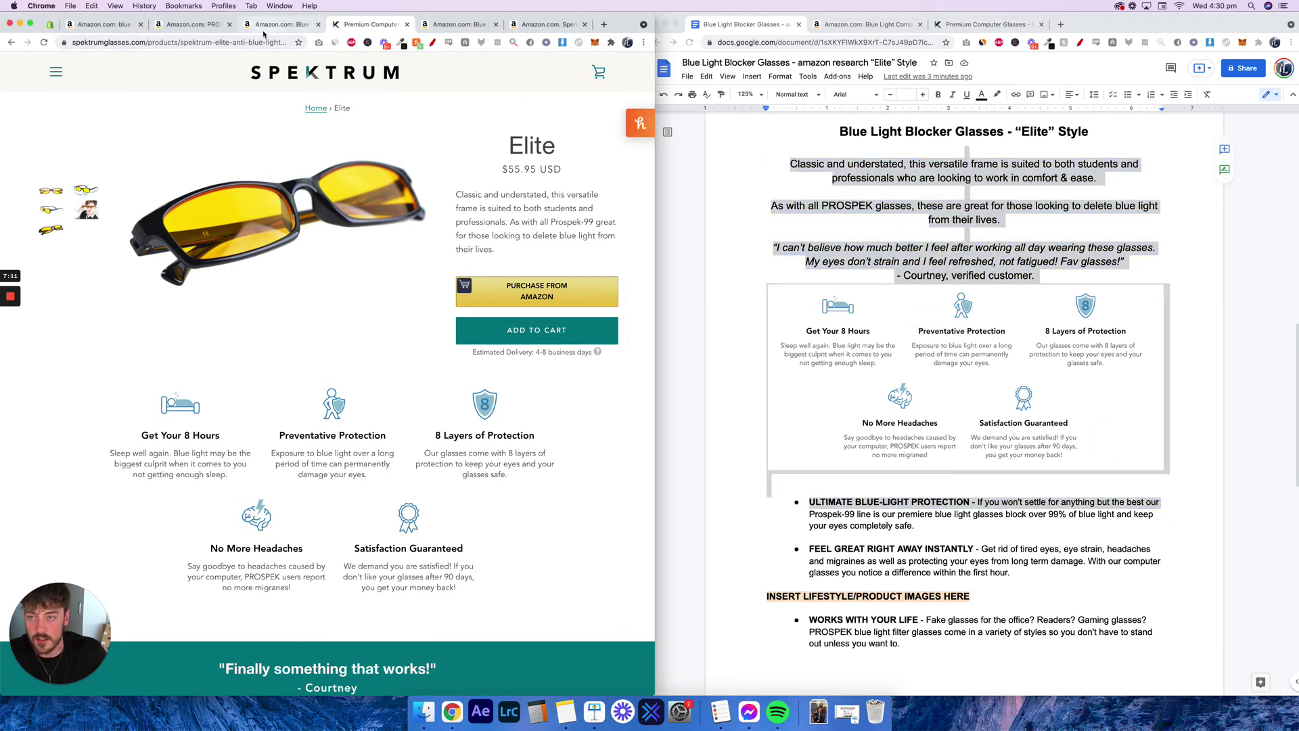
click(264, 30)
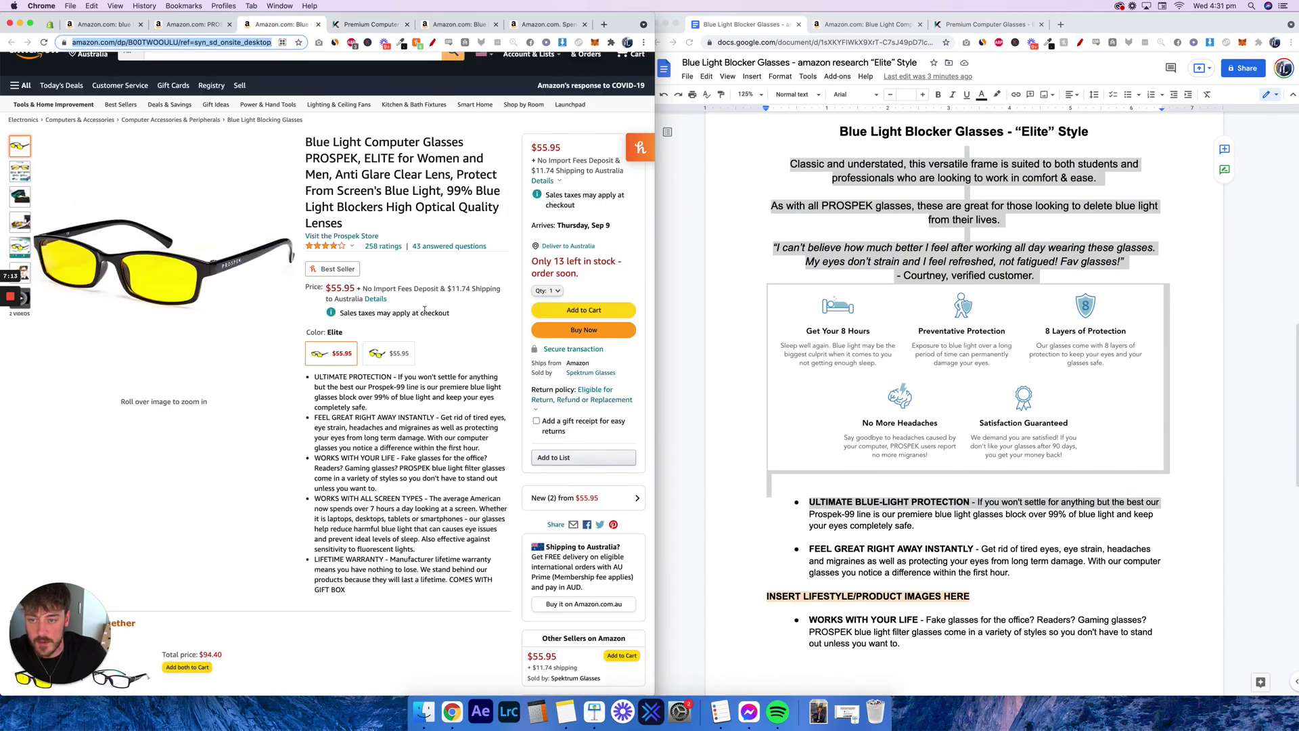
drag(313, 374, 471, 631)
click(437, 558)
click(1022, 519)
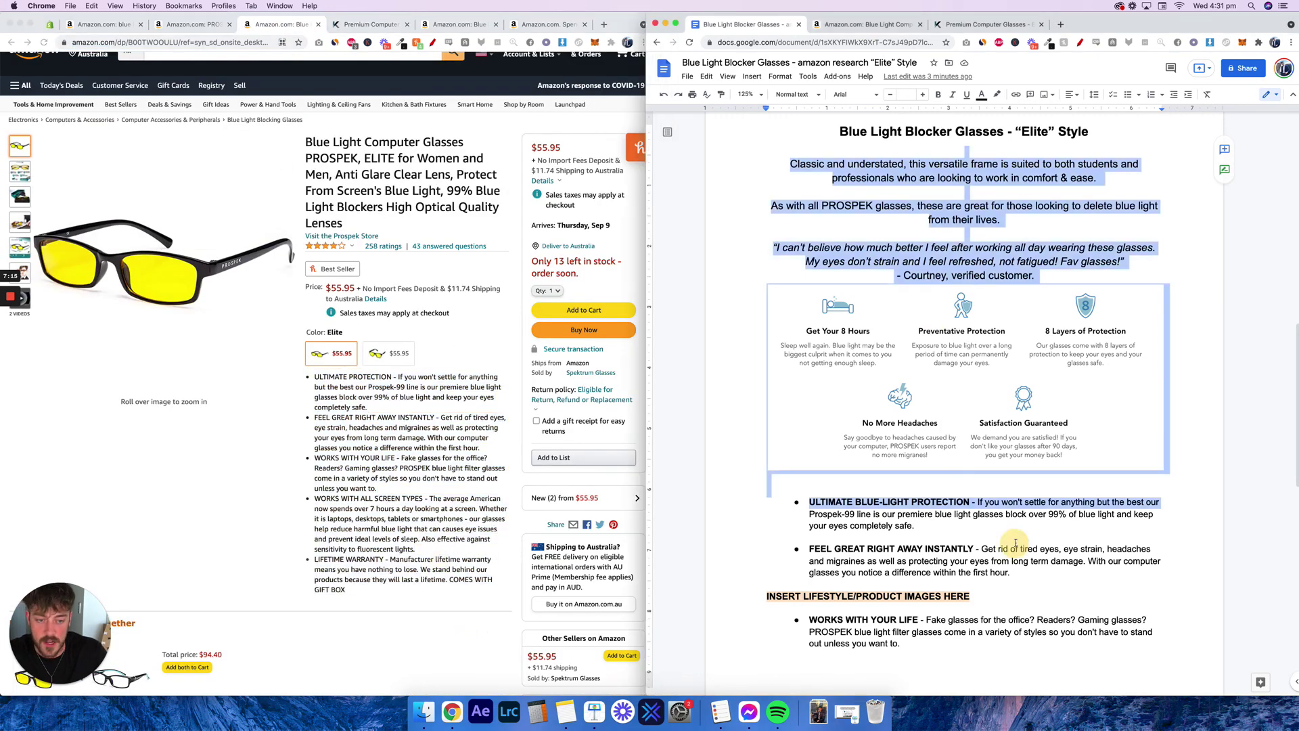
scroll(1018, 500, down, 2)
scroll(1016, 486, up, 5)
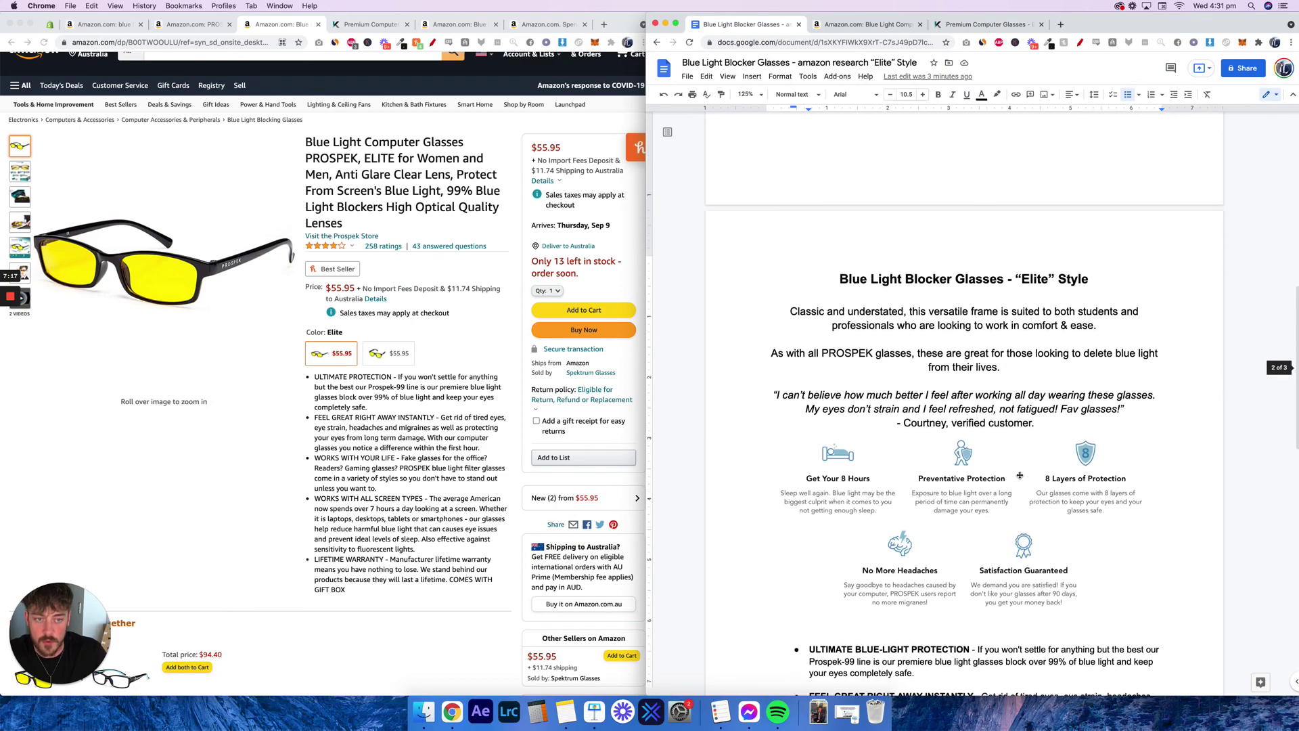
Show the research document full screen to look over the Elite copy, and return it to the side-by-side view.
click(676, 25)
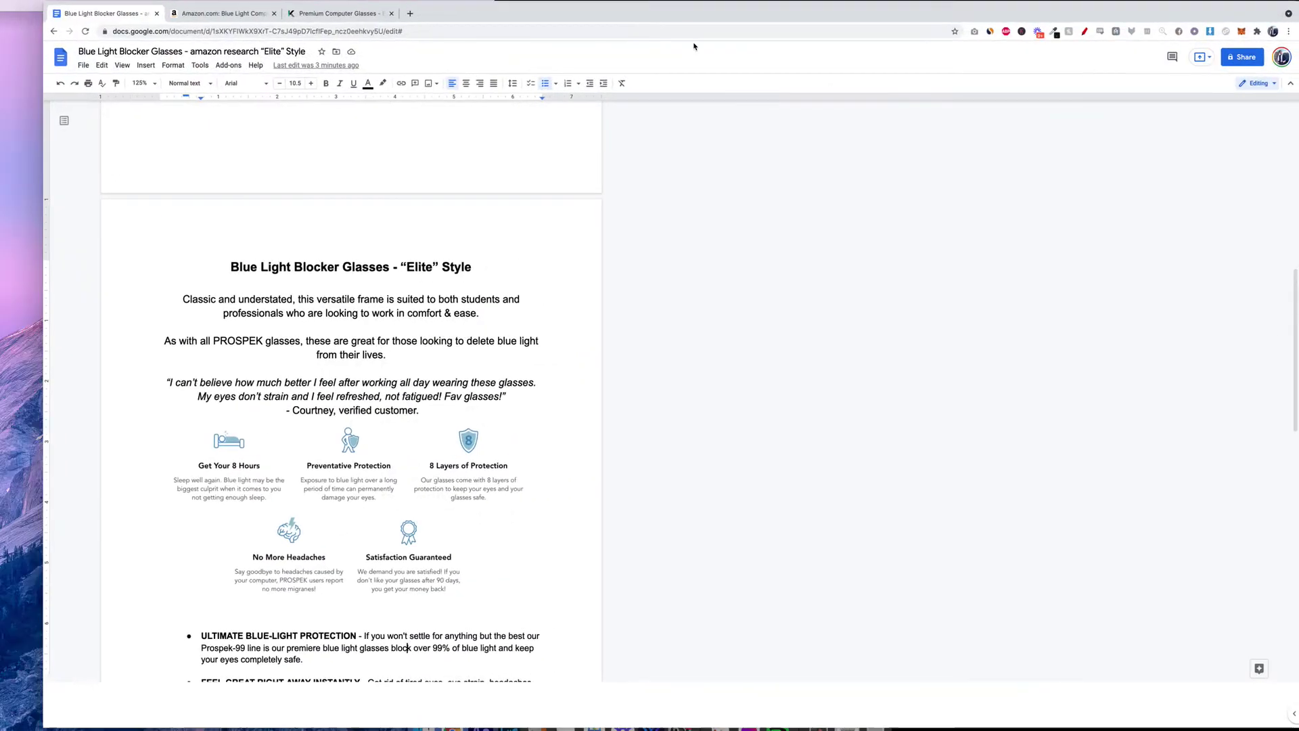
scroll(653, 247, down, 5)
scroll(653, 247, up, 10)
scroll(437, 200, down, 6)
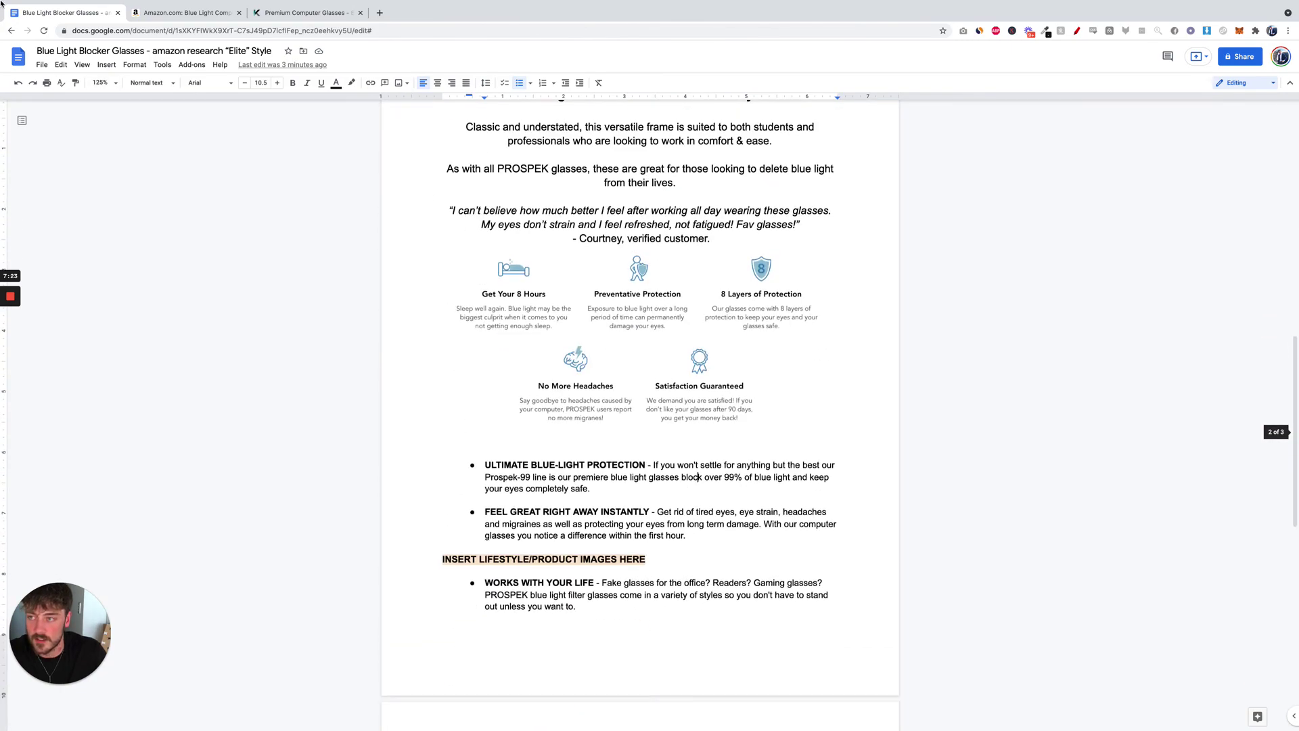
click(36, 19)
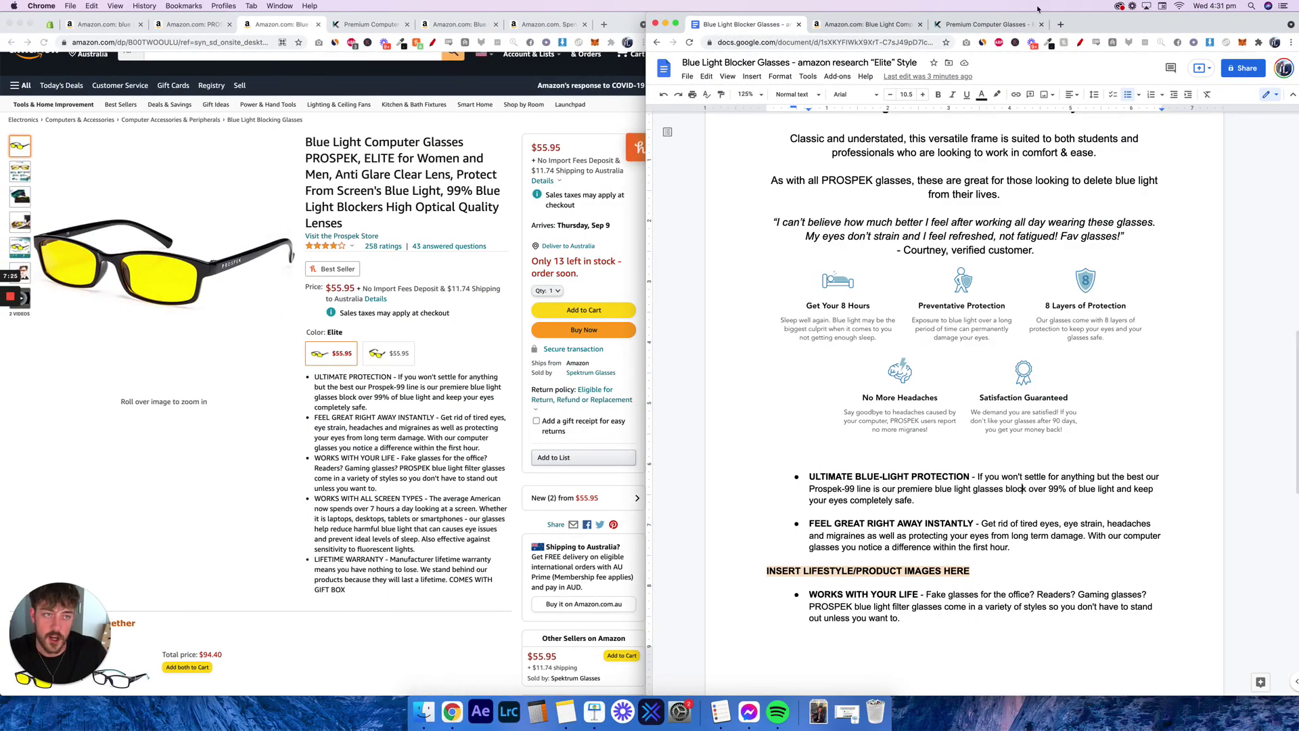